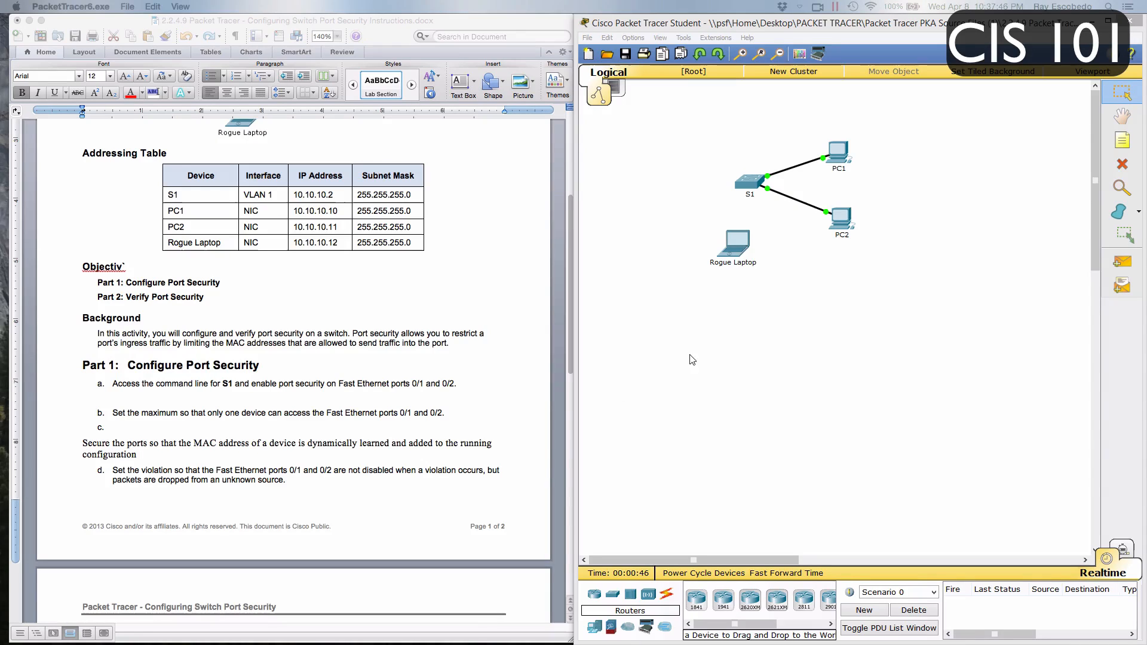
Open the command line of switch S1 and bring up its user prompt
{"action": "left_click", "coordinate": [744, 182]}
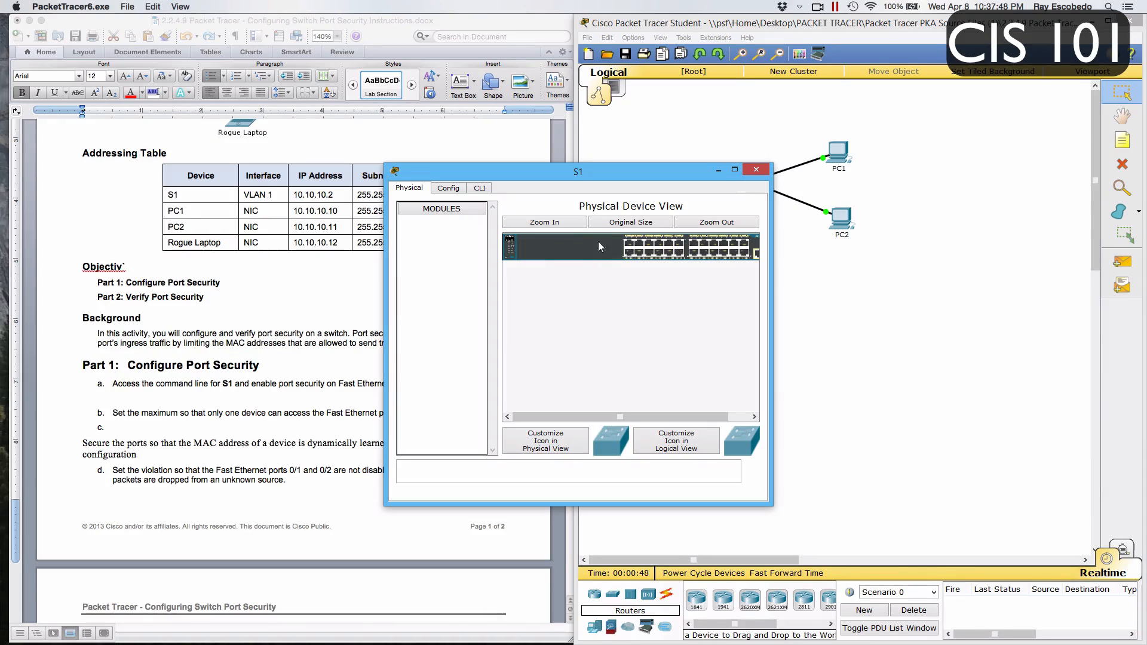
{"action": "left_click", "coordinate": [480, 188]}
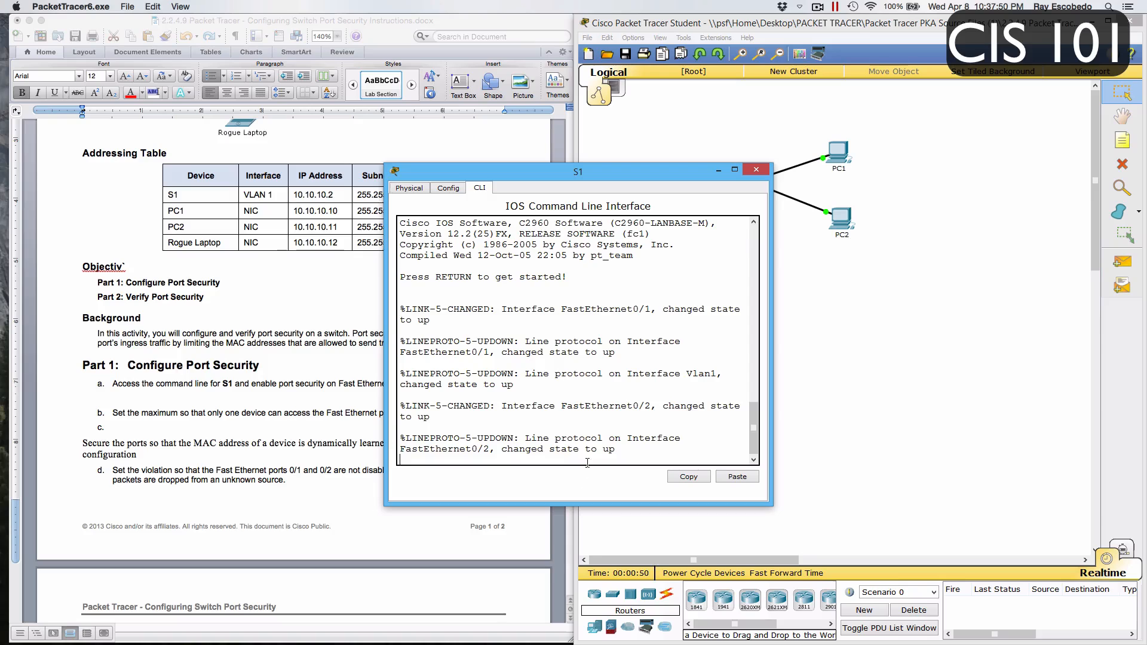
{"action": "key", "text": "Return"}
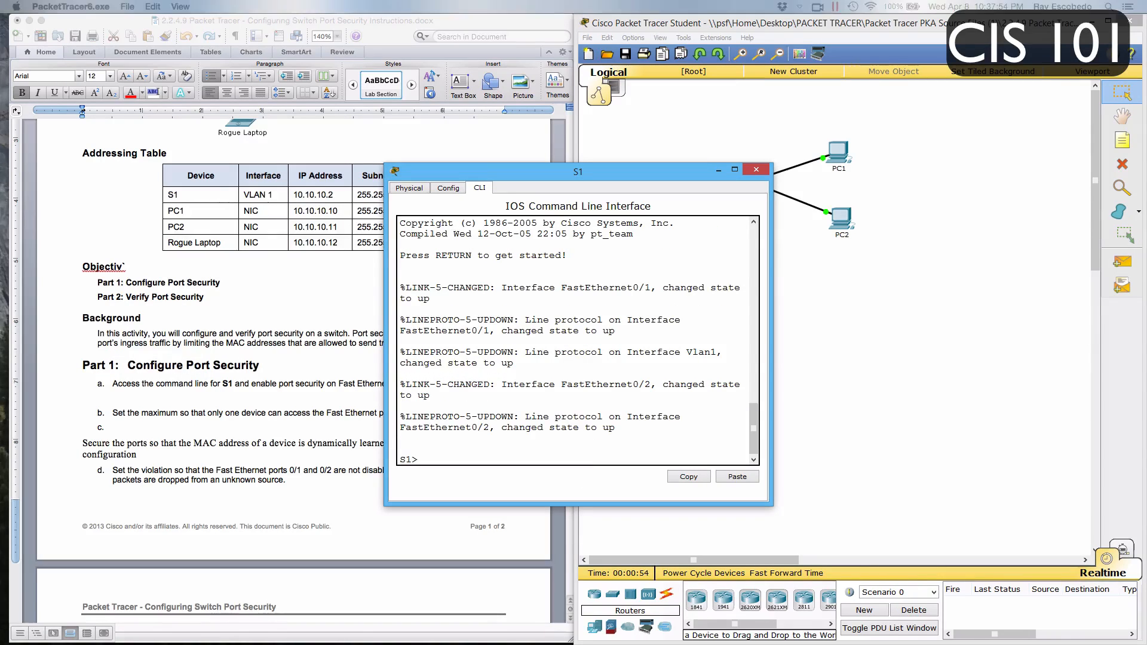
{"action": "left_click", "coordinate": [502, 448]}
{"action": "left_click", "coordinate": [603, 440]}
{"action": "left_click", "coordinate": [611, 449]}
{"action": "left_click_drag", "start_coordinate": [753, 441], "coordinate": [754, 445]}
{"action": "left_click", "coordinate": [696, 458]}
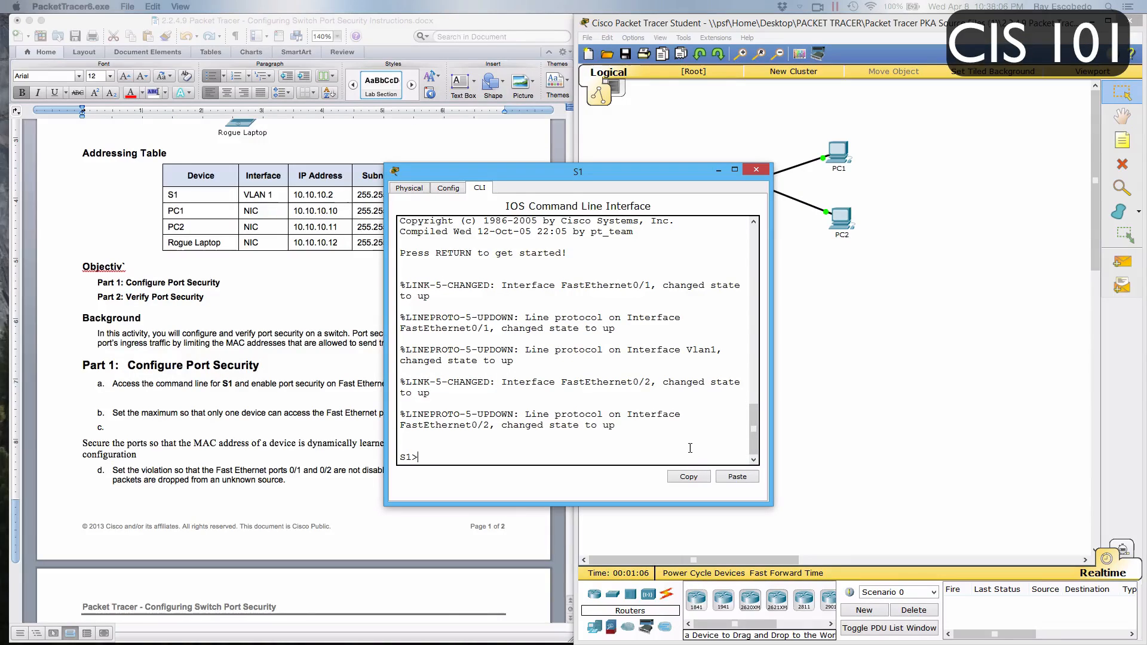
Enter privileged mode on S1 with en and start global configuration with conf t
{"action": "type", "text": "en"}
{"action": "key", "text": "Return"}
{"action": "type", "text": "conf t"}
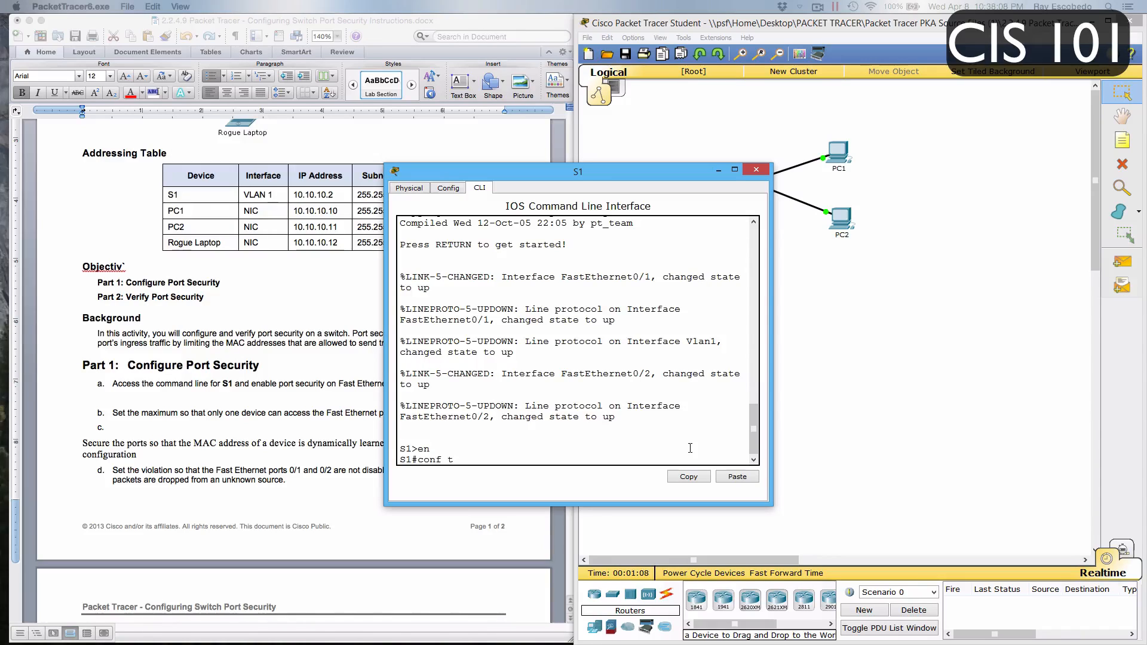
{"action": "key", "text": "Return"}
Enter configuration mode for both PC-facing ports with int range fa0/1 - 2
{"action": "type", "text": "in"}
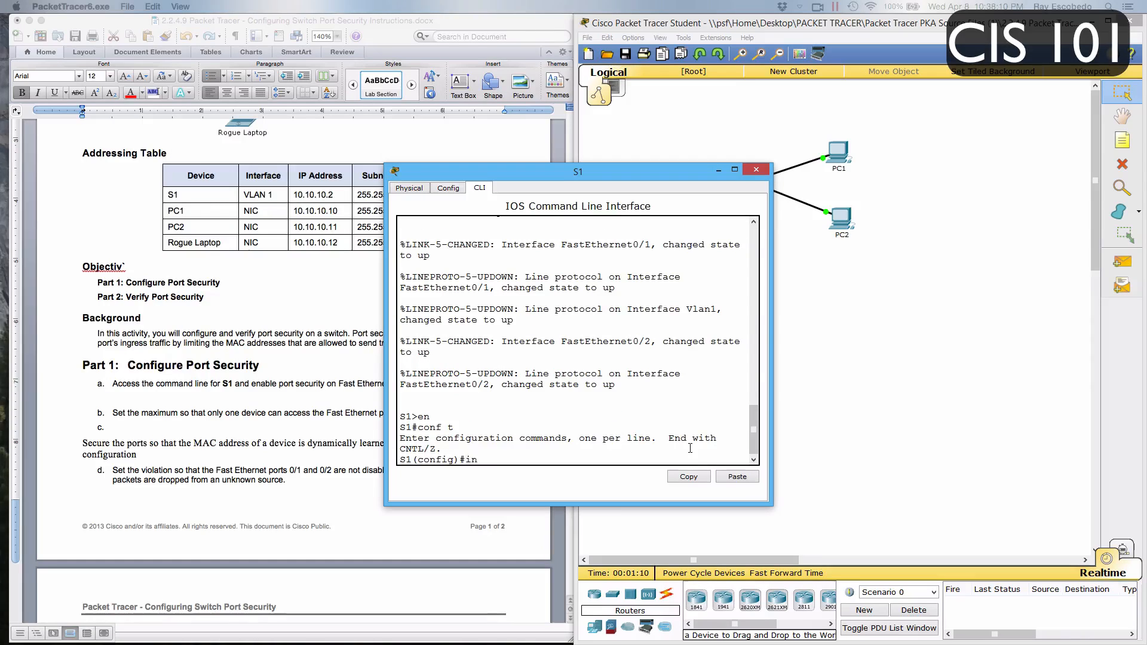
{"action": "type", "text": "t rang fa0/1"}
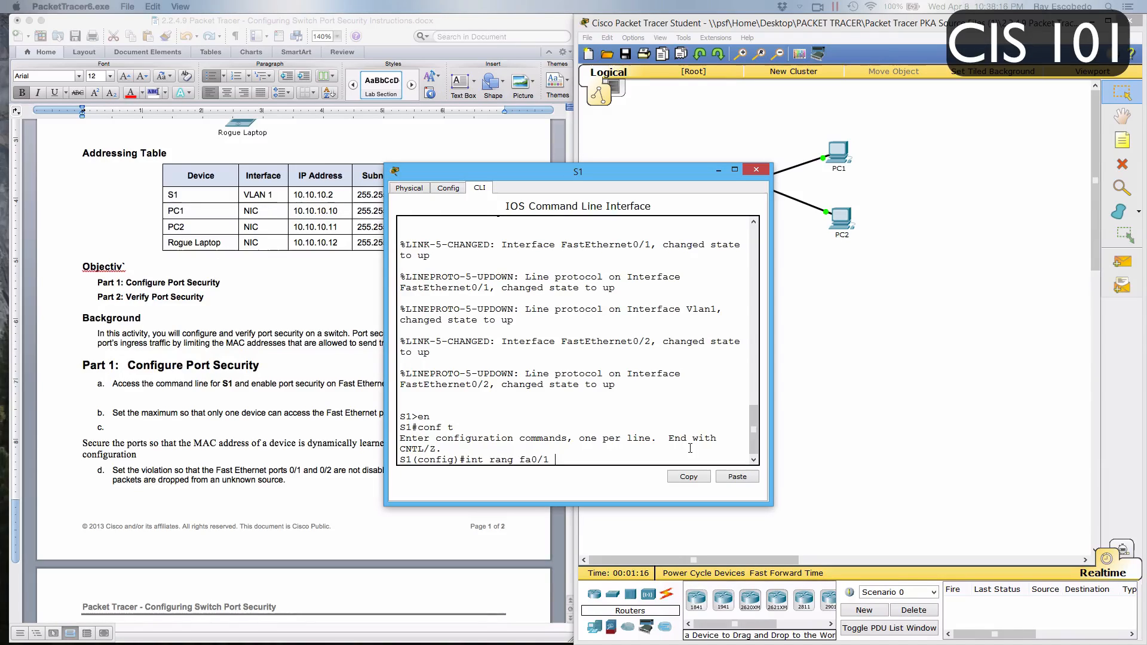
{"action": "type", "text": " - 2"}
{"action": "key", "text": "Left"}
{"action": "key", "text": "Left"}
{"action": "key", "text": "Left"}
{"action": "key", "text": "Left"}
{"action": "key", "text": "Left"}
{"action": "type", "text": "e"}
{"action": "key", "text": "Return"}
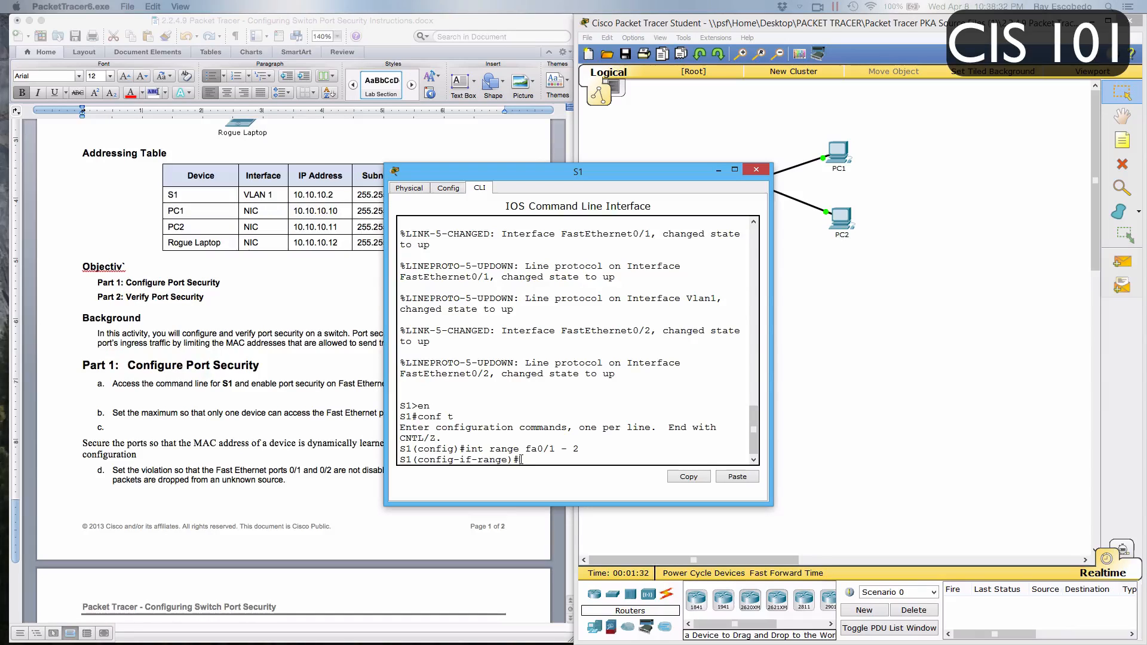
Limit each selected port to one device with switchport port-security maximum 1
{"action": "type", "text": "switchport"}
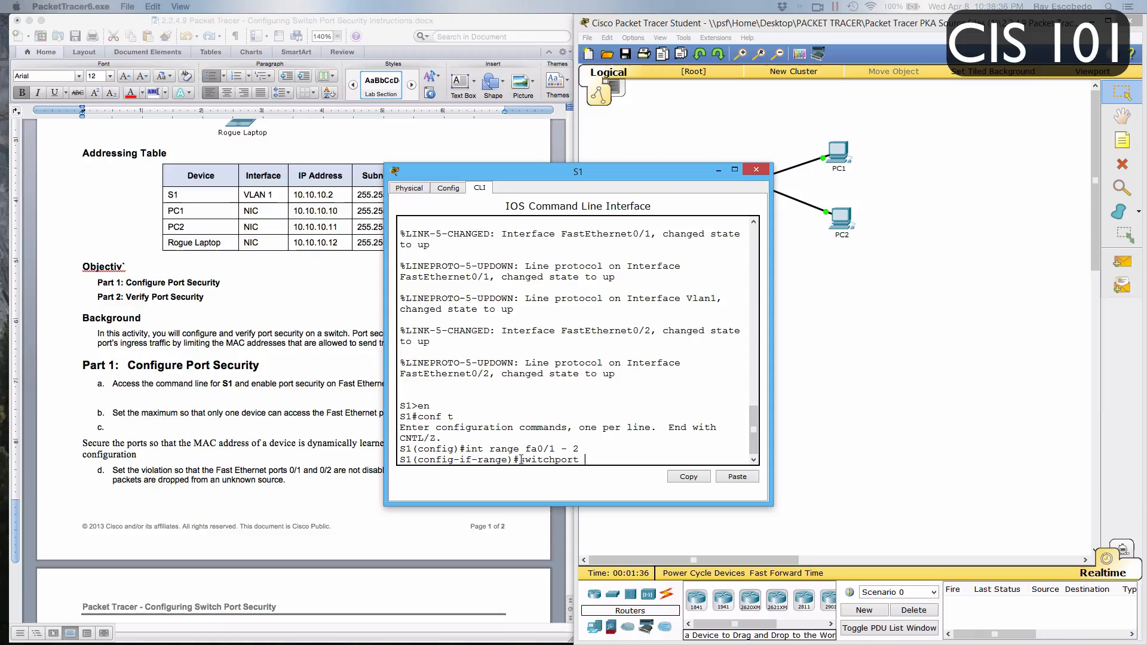
{"action": "type", "text": " securit"}
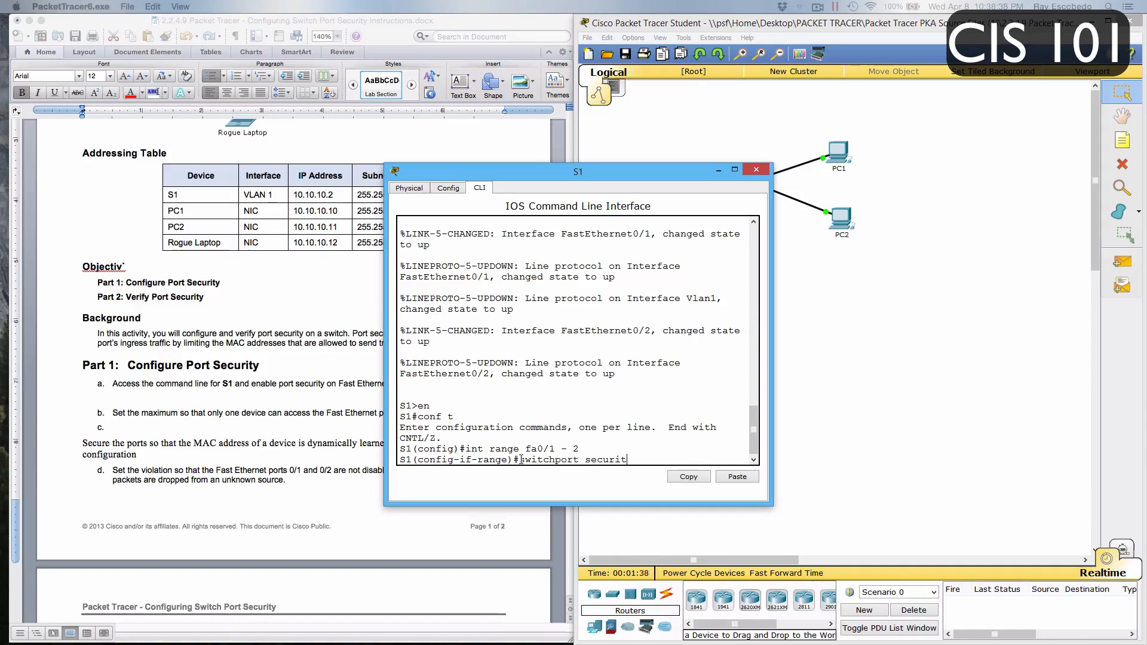
{"action": "key", "text": "BackSpace"}
{"action": "key", "text": "BackSpace"}
{"action": "key", "text": "BackSpace"}
{"action": "key", "text": "BackSpace"}
{"action": "key", "text": "BackSpace"}
{"action": "key", "text": "BackSpace"}
{"action": "key", "text": "BackSpace"}
{"action": "type", "text": "port-secur"}
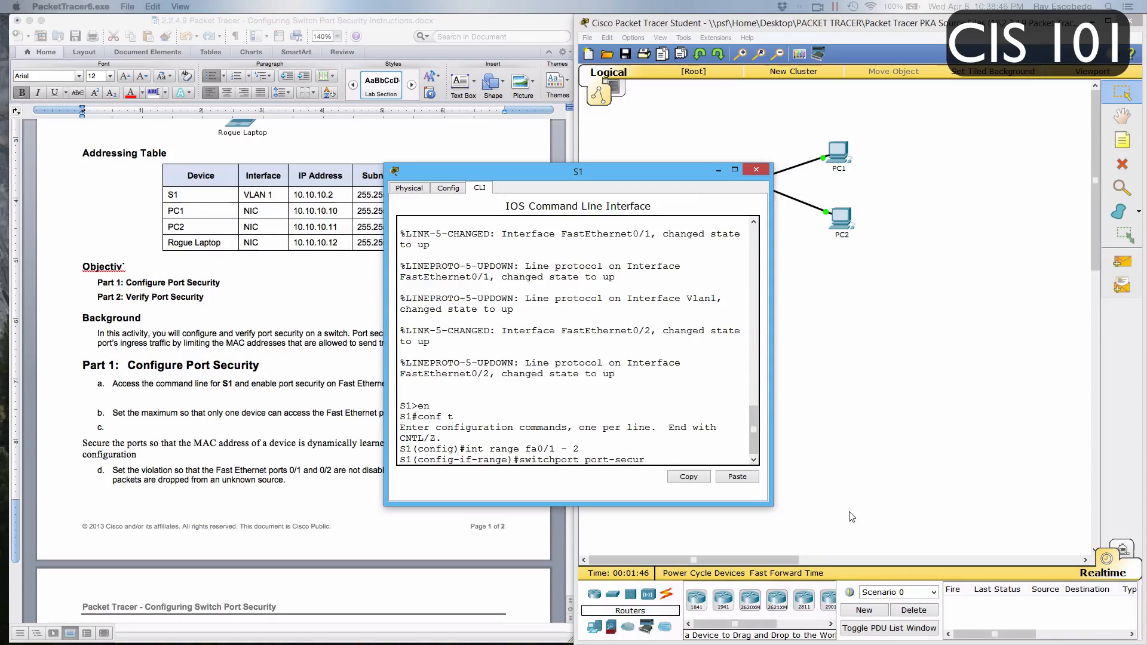
{"action": "type", "text": "ity maximum"}
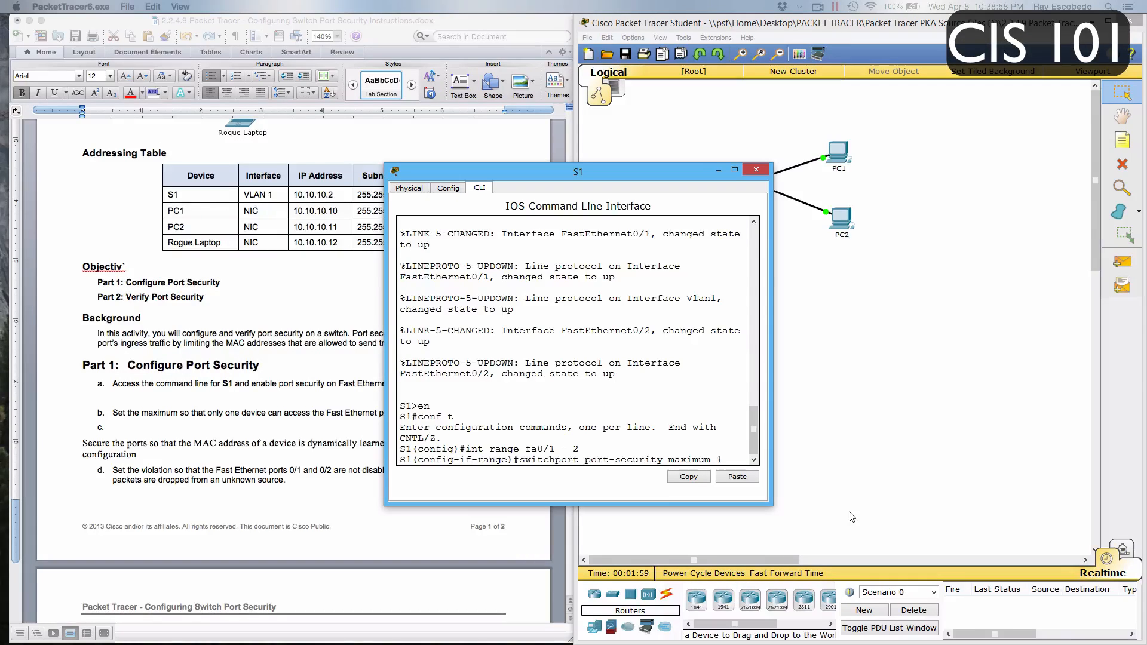
{"action": "type", "text": " 1"}
{"action": "key", "text": "Return"}
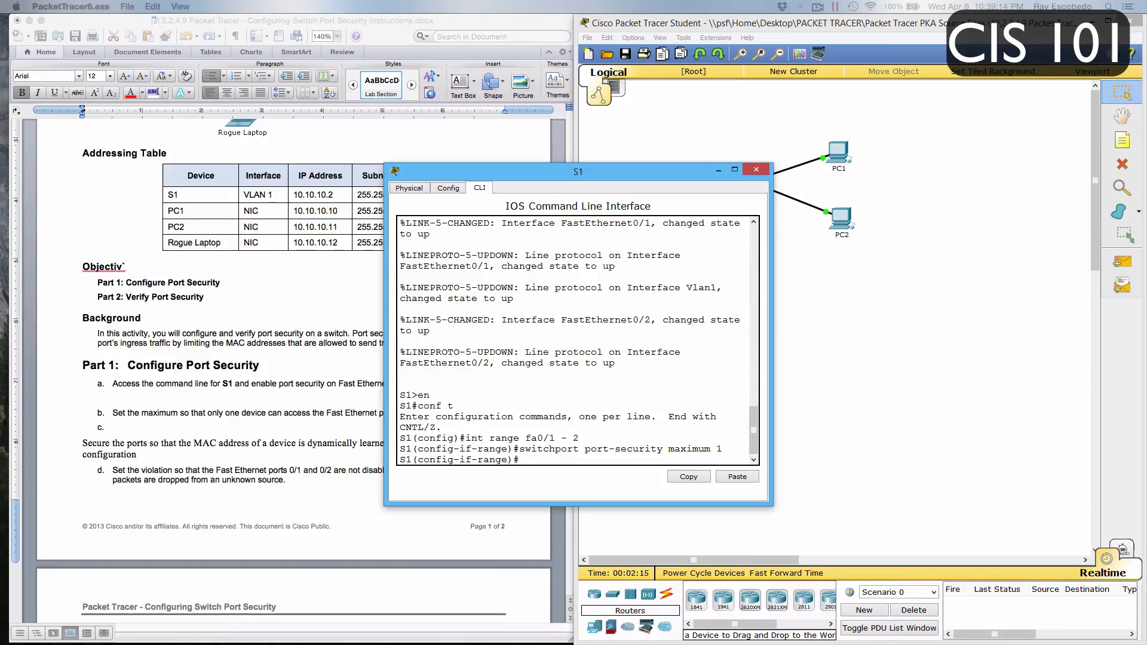
Try to enable dynamic MAC address learning on the selected ports with switport port-security mac-address sticky
{"action": "type", "text": "witport"}
{"action": "type", "text": " port-"}
{"action": "type", "text": "sc"}
{"action": "type", "text": "curity"}
{"action": "type", "text": " vio"}
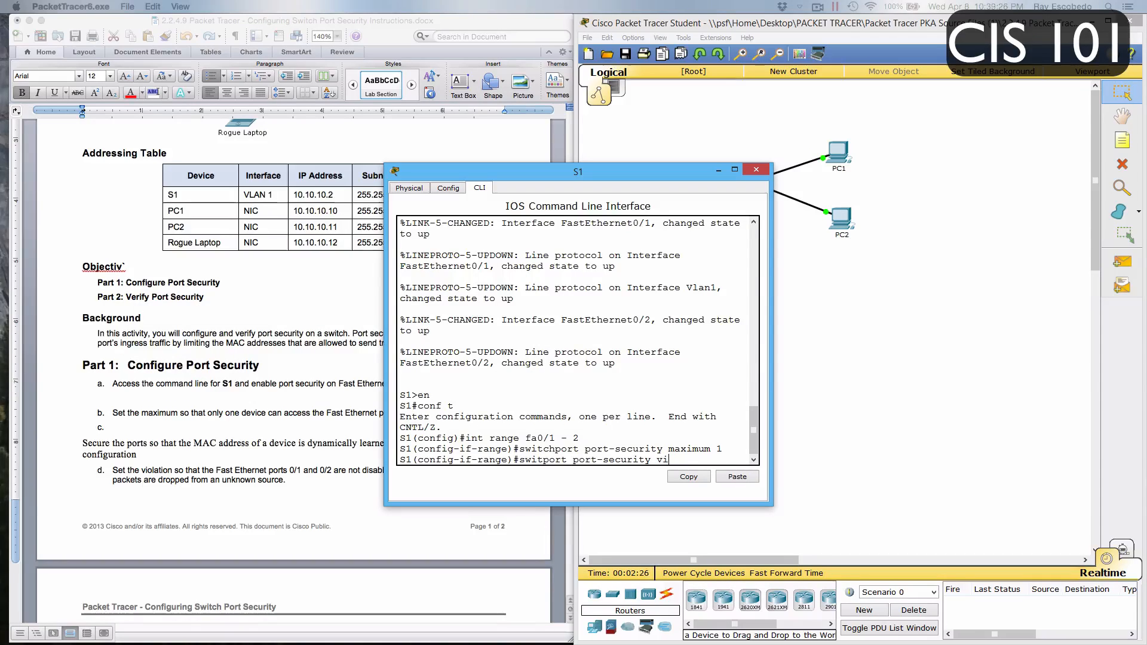
{"action": "key", "text": "BackSpace"}
{"action": "key", "text": "BackSpace"}
{"action": "key", "text": "BackSpace"}
{"action": "type", "text": "mac-address st"}
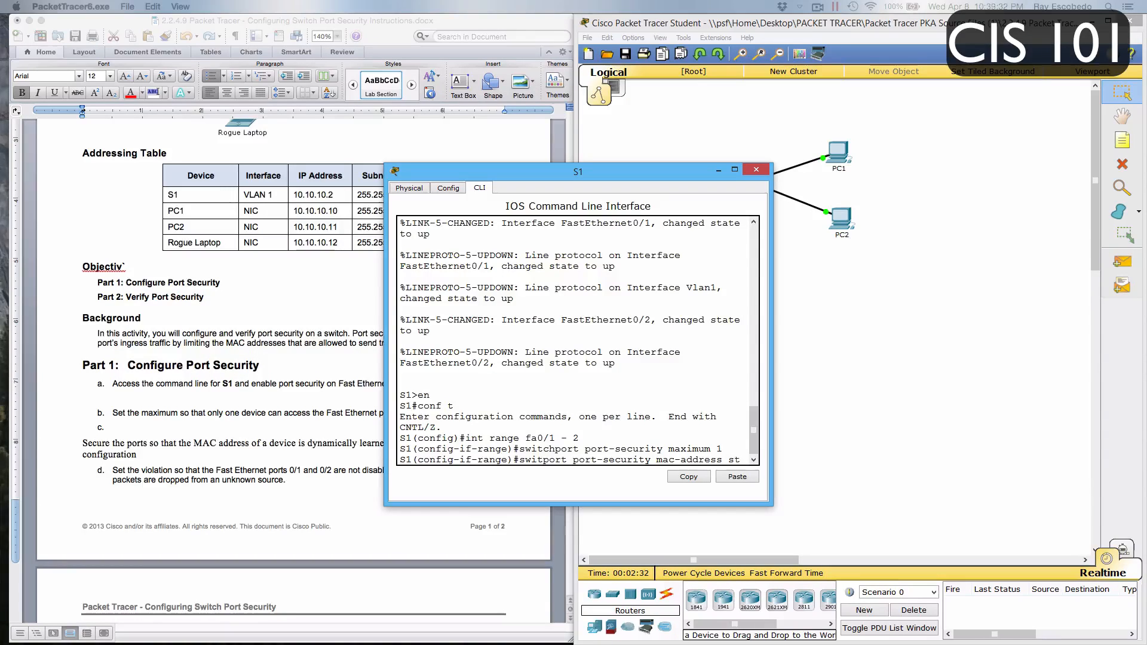
{"action": "type", "text": "icky"}
{"action": "key", "text": "Return"}
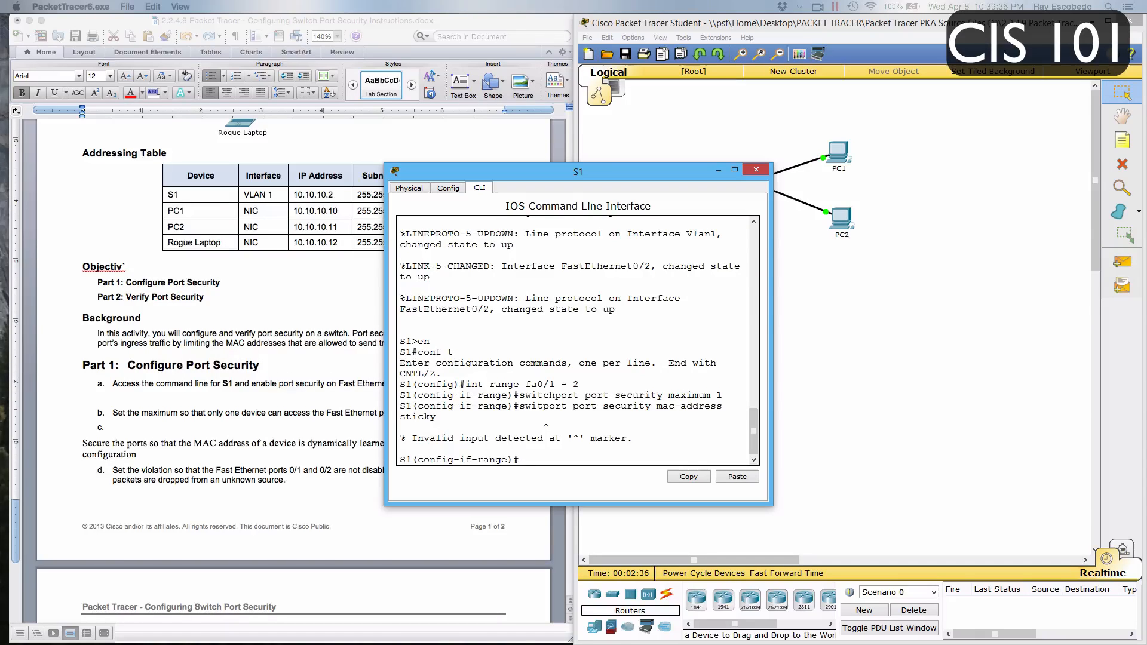
Recall the sticky MAC command, correct its first word to switchport and run it again
{"action": "key", "text": "Up"}
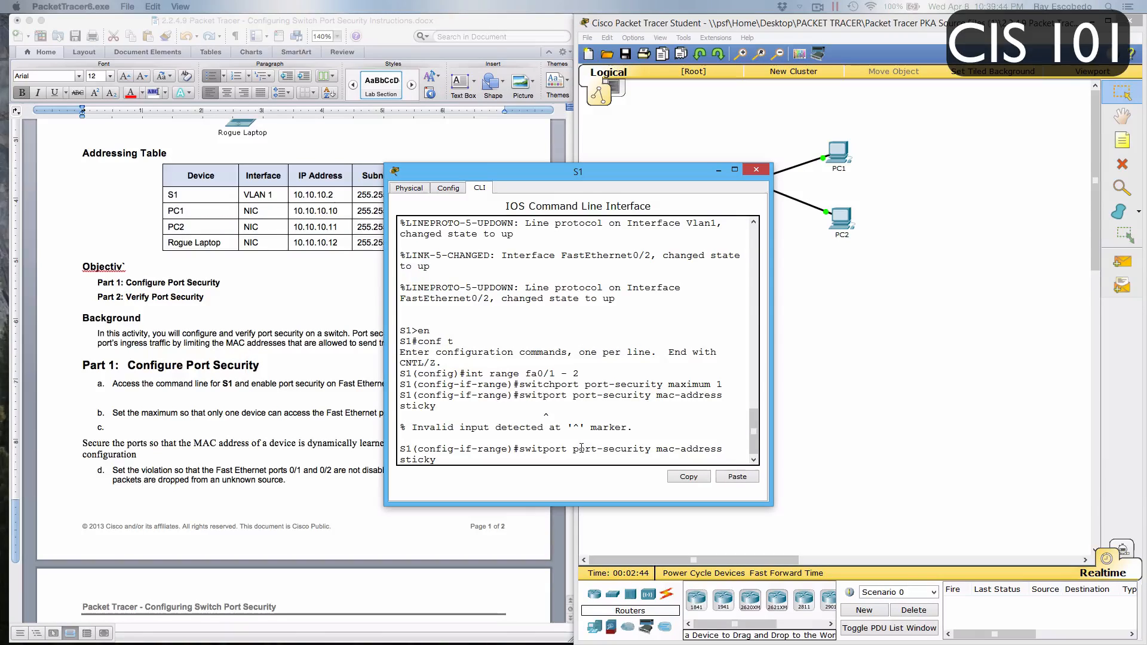
{"action": "key", "text": "Left"}
{"action": "key", "text": "Left"}
{"action": "key", "text": "Left"}
{"action": "key", "text": "Left"}
{"action": "key", "text": "Left"}
{"action": "key", "text": "Left"}
{"action": "key", "text": "Left"}
{"action": "type", "text": "ch"}
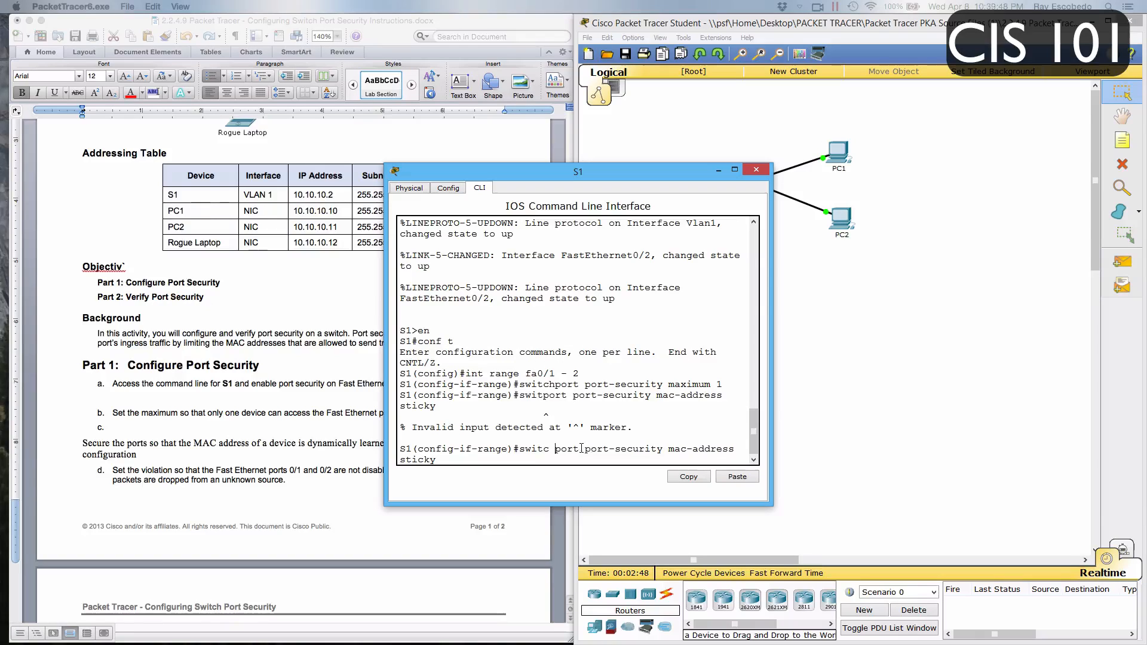
{"action": "key", "text": "Return"}
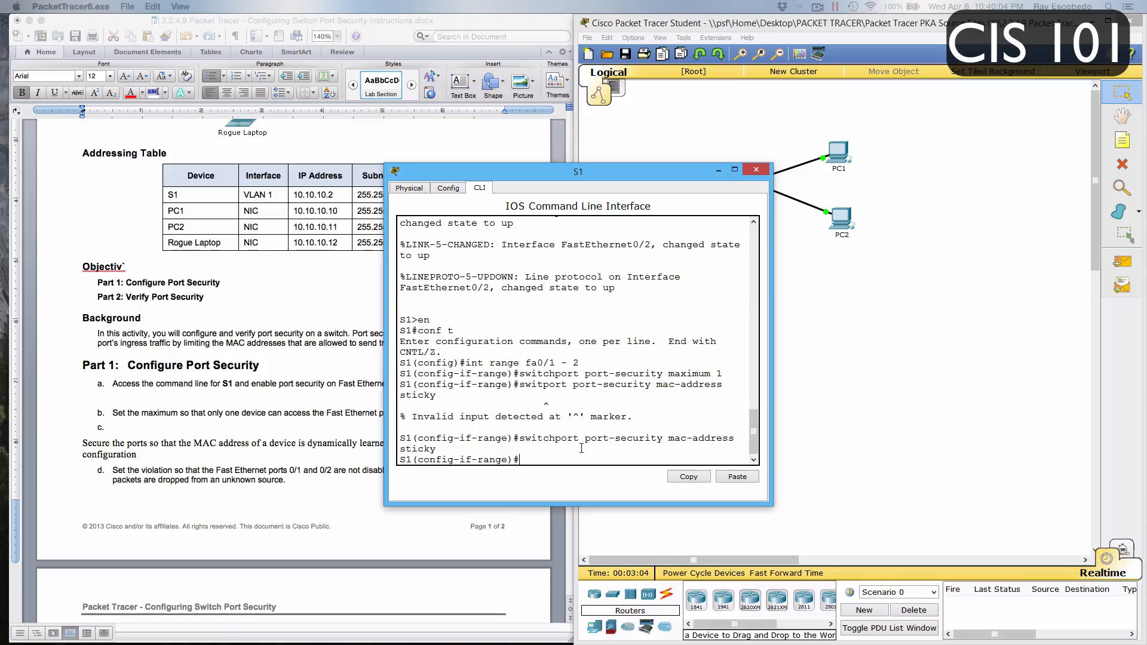
Set the violation mode of the selected ports to restrict with switchport port-security violation restrict
{"action": "type", "text": "switchport port-security"}
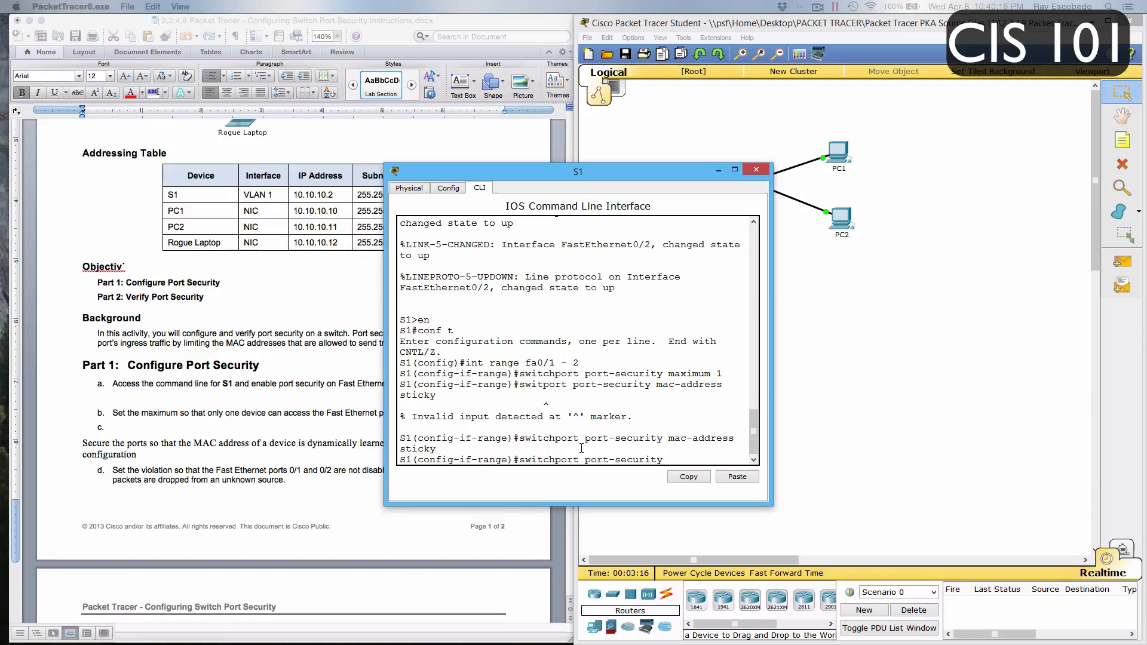
{"action": "type", "text": " violation restric"}
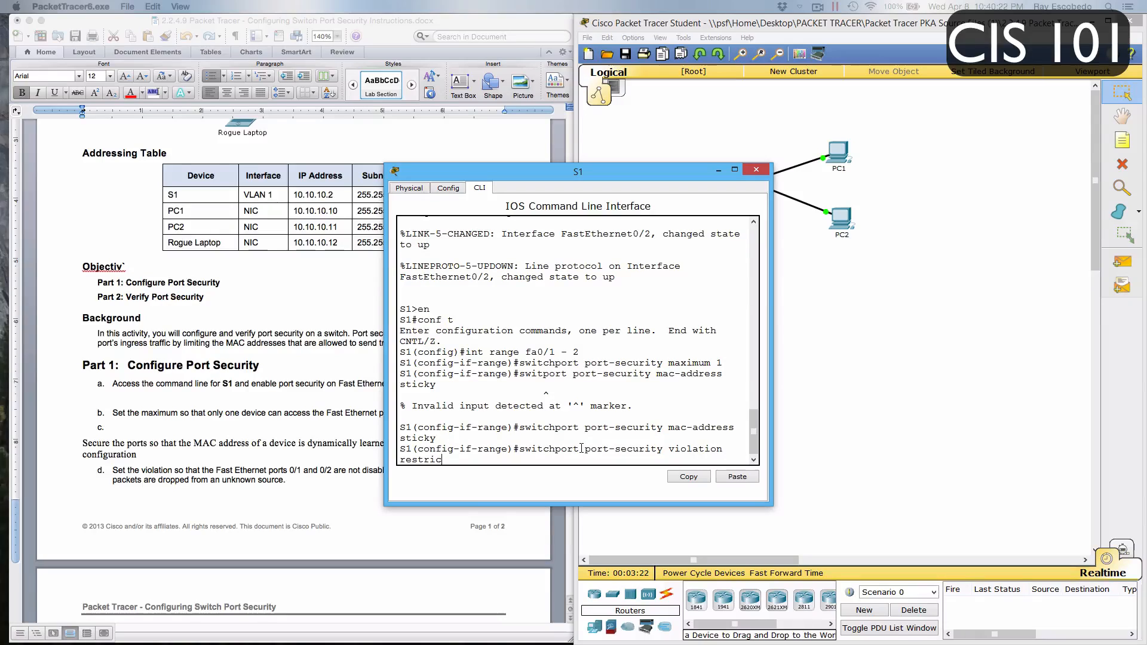
{"action": "type", "text": "t"}
{"action": "key", "text": "Return"}
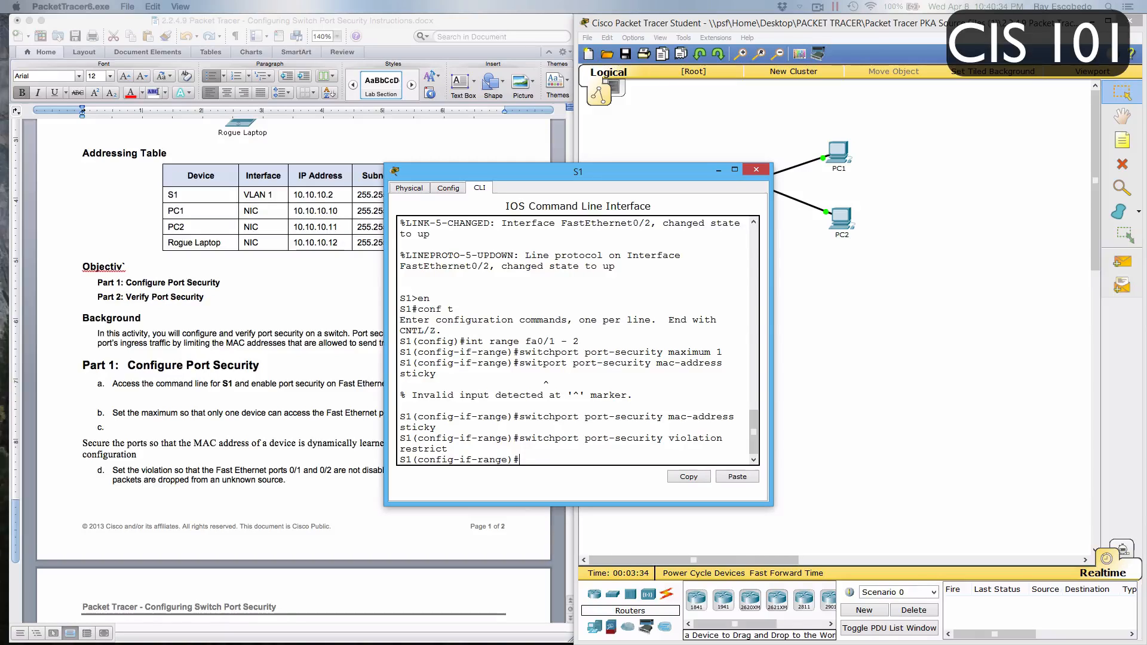
Disable the unused switch ports by selecting int rang fa0/3 - 24 and running shut
{"action": "type", "text": "int rang"}
{"action": "type", "text": " f"}
{"action": "type", "text": "a0/"}
{"action": "type", "text": "2"}
{"action": "key", "text": "BackSpace"}
{"action": "type", "text": "3 09"}
{"action": "key", "text": "BackSpace"}
{"action": "key", "text": "BackSpace"}
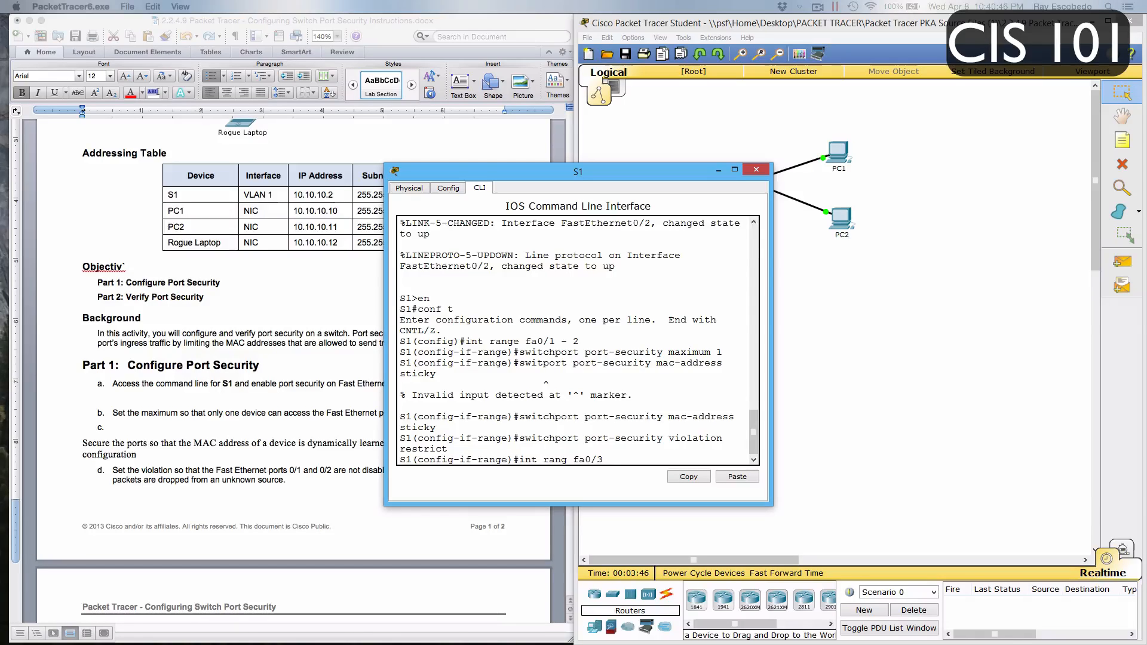
{"action": "type", "text": "- 24"}
{"action": "key", "text": "Return"}
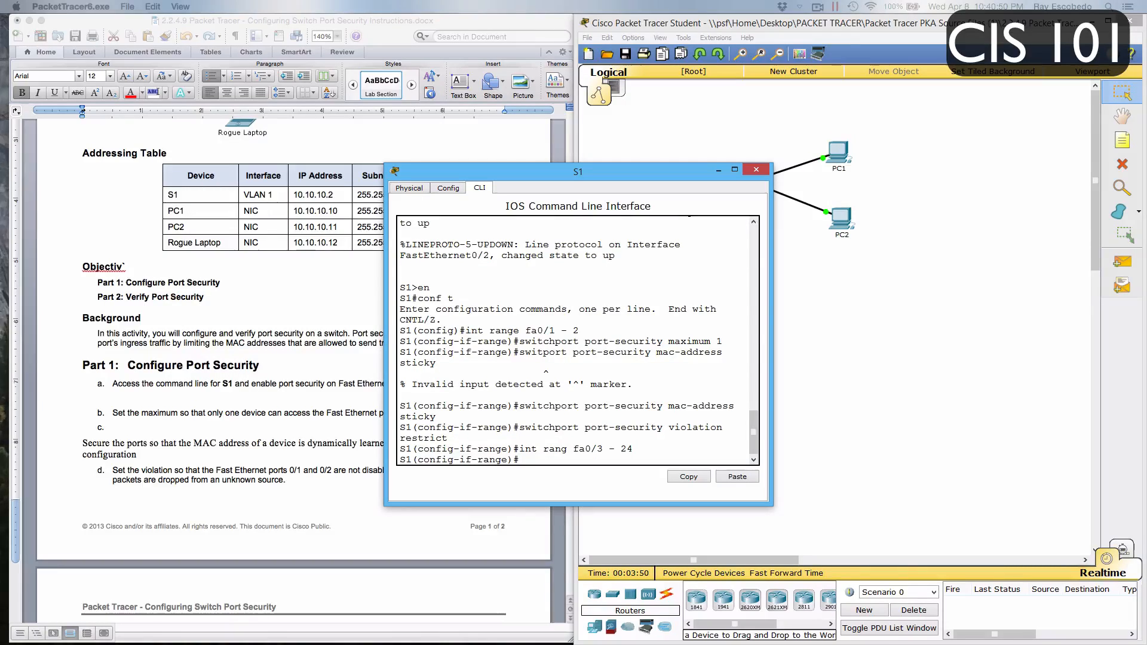
{"action": "type", "text": "shut"}
{"action": "key", "text": "Return"}
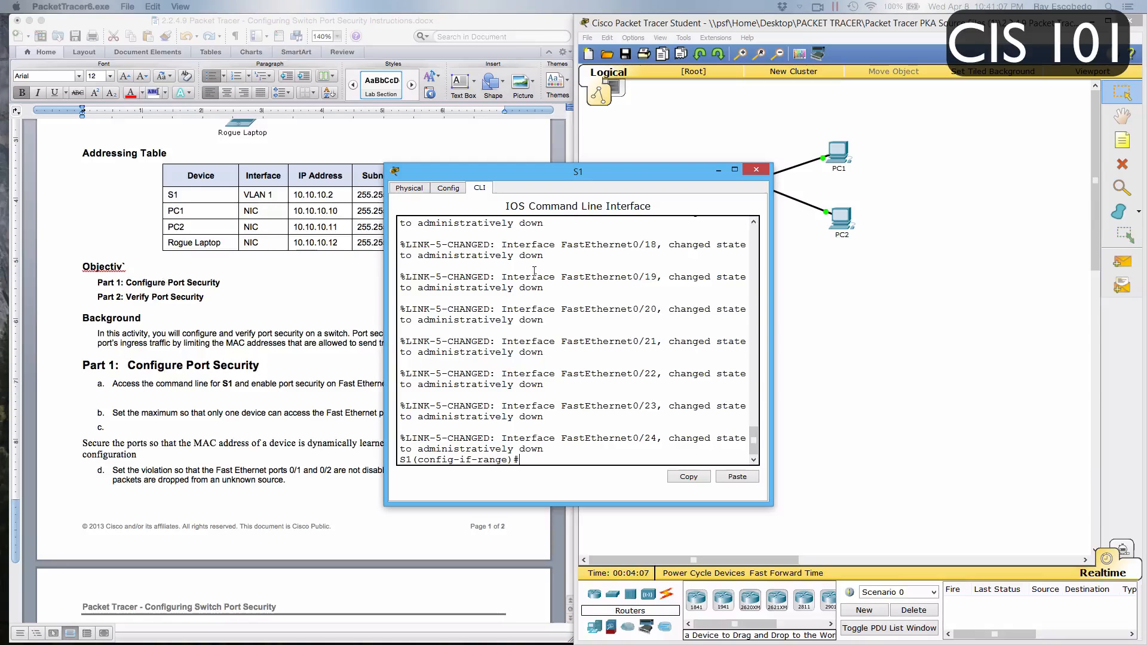
Clear the S1 window away from the instruction document and review the Part 2 port security verification tasks
{"action": "scroll", "coordinate": [244, 332], "scroll_direction": "down", "scroll_amount": 3}
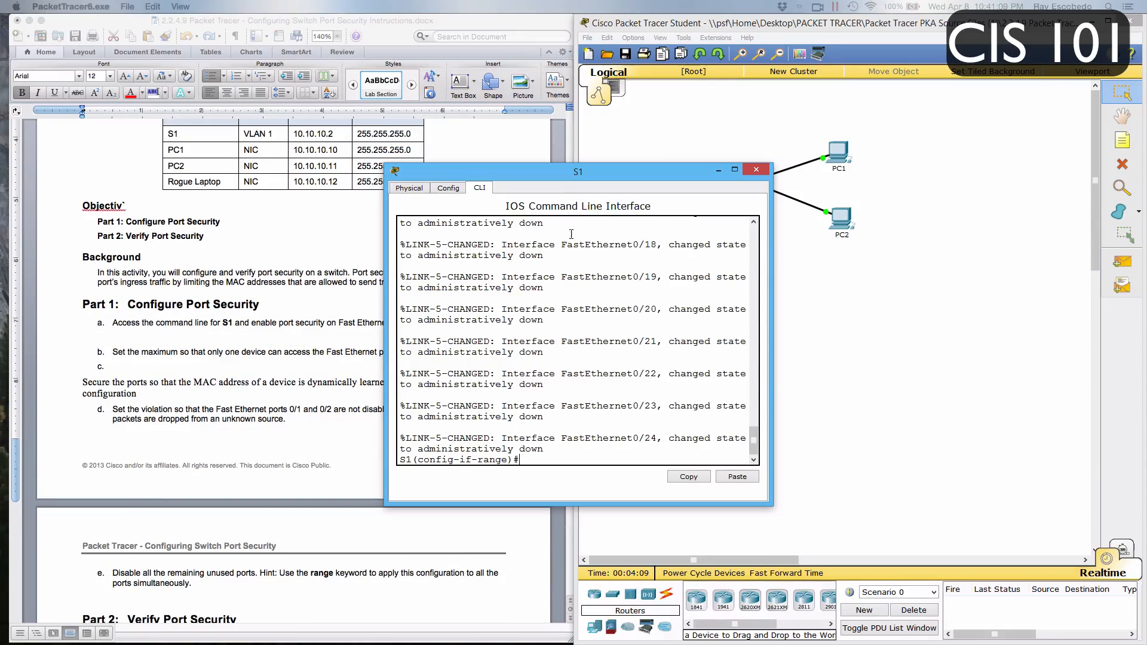
{"action": "left_click_drag", "start_coordinate": [586, 177], "coordinate": [751, 201]}
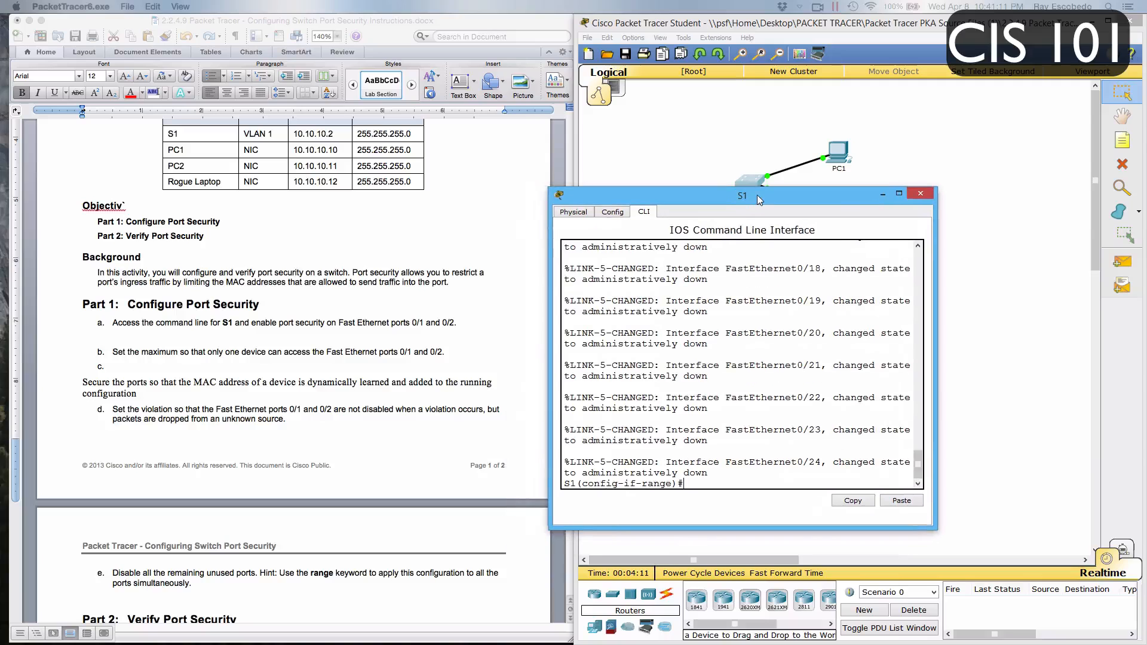
{"action": "scroll", "coordinate": [421, 353], "scroll_direction": "down", "scroll_amount": 4}
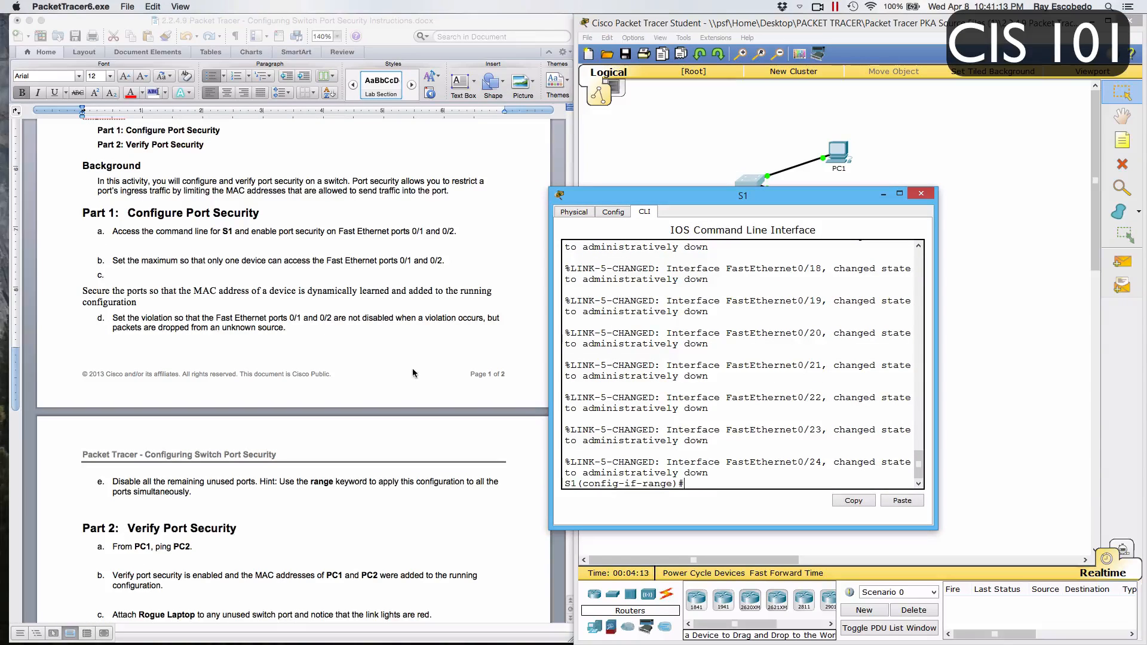
{"action": "scroll", "coordinate": [412, 373], "scroll_direction": "down", "scroll_amount": 5}
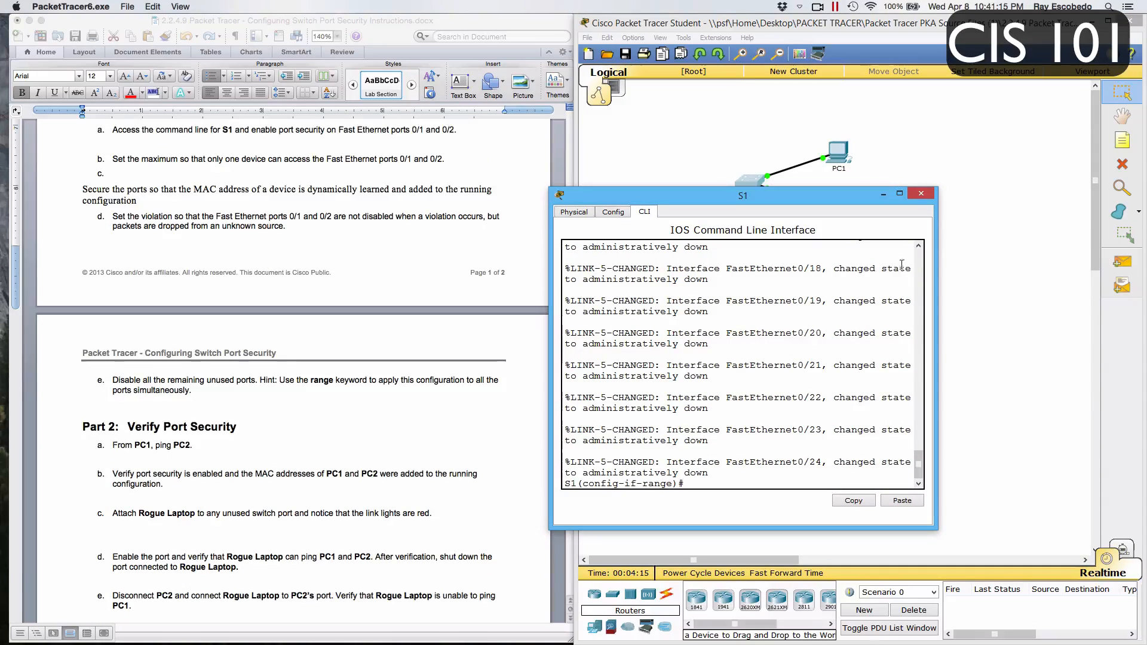
{"action": "left_click", "coordinate": [920, 193]}
Ping PC2 at 10.10.10.11 from PC1's command prompt and close the PC1 window
{"action": "left_click", "coordinate": [839, 152]}
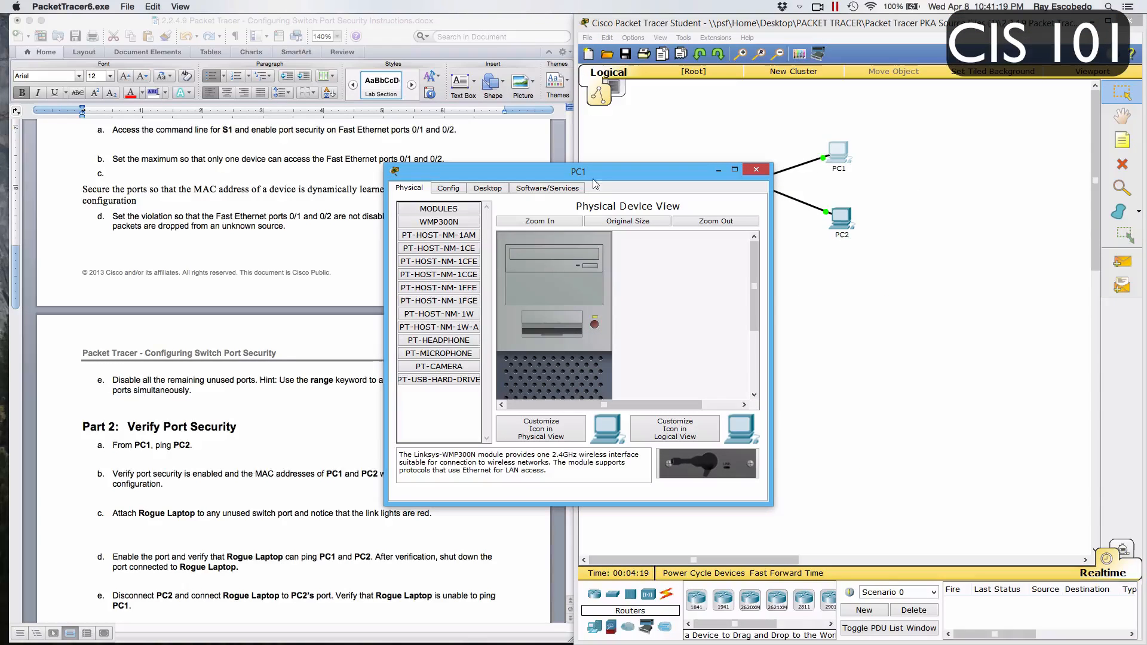
{"action": "left_click", "coordinate": [472, 187]}
{"action": "left_click", "coordinate": [635, 239]}
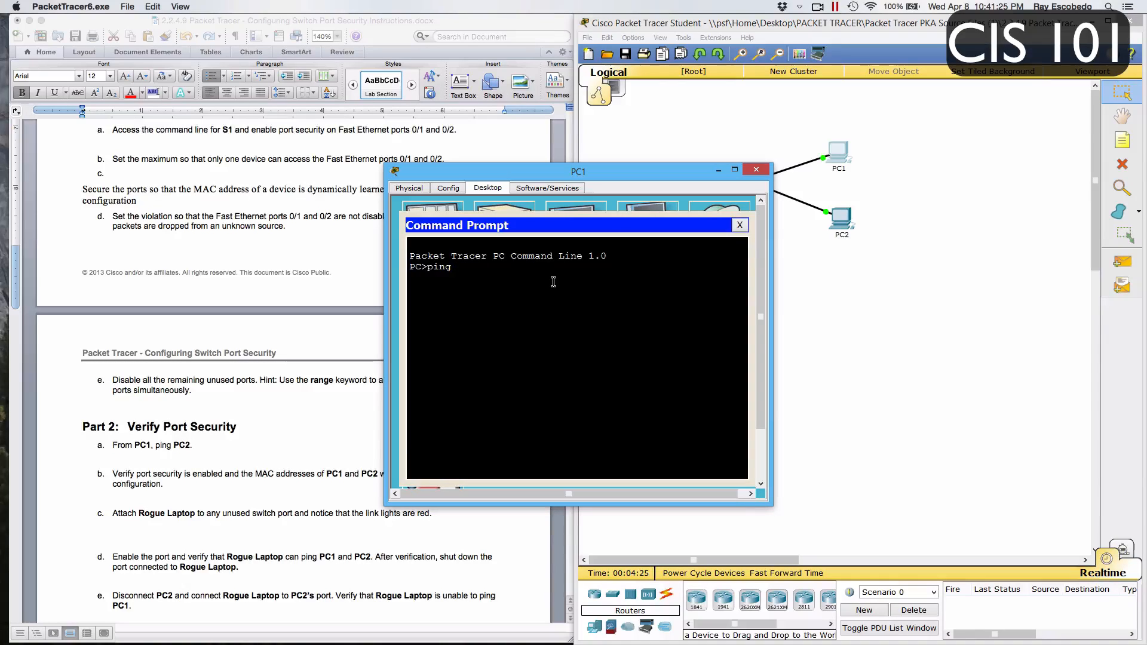
{"action": "type", "text": "10.10.10.11"}
{"action": "key", "text": "Return"}
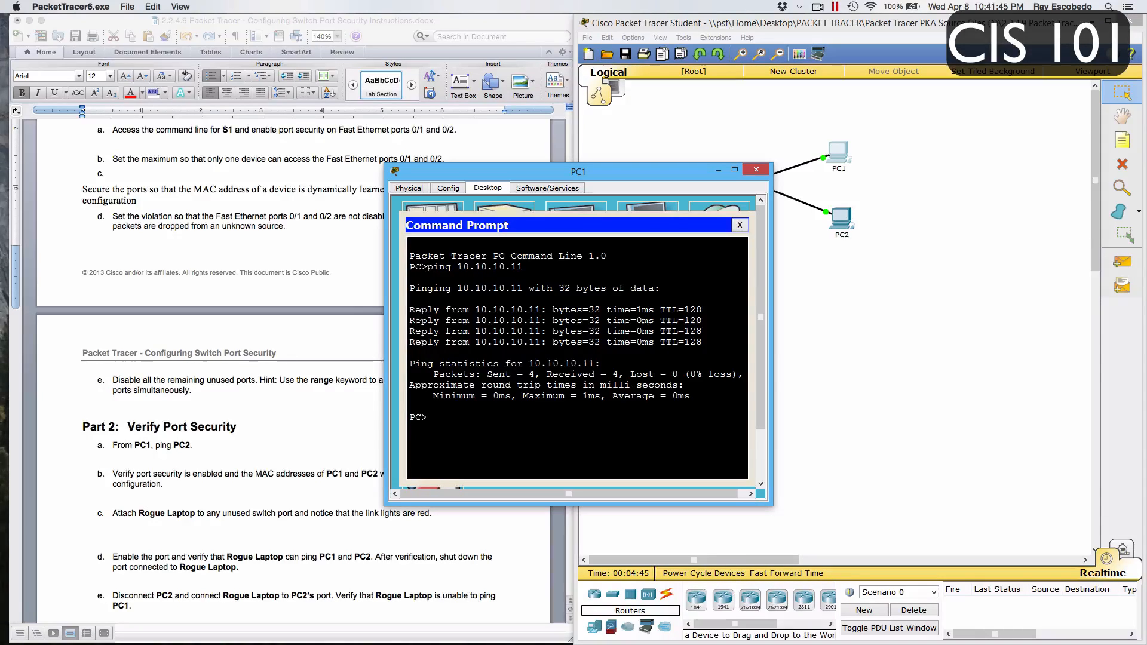
{"action": "left_click", "coordinate": [742, 225]}
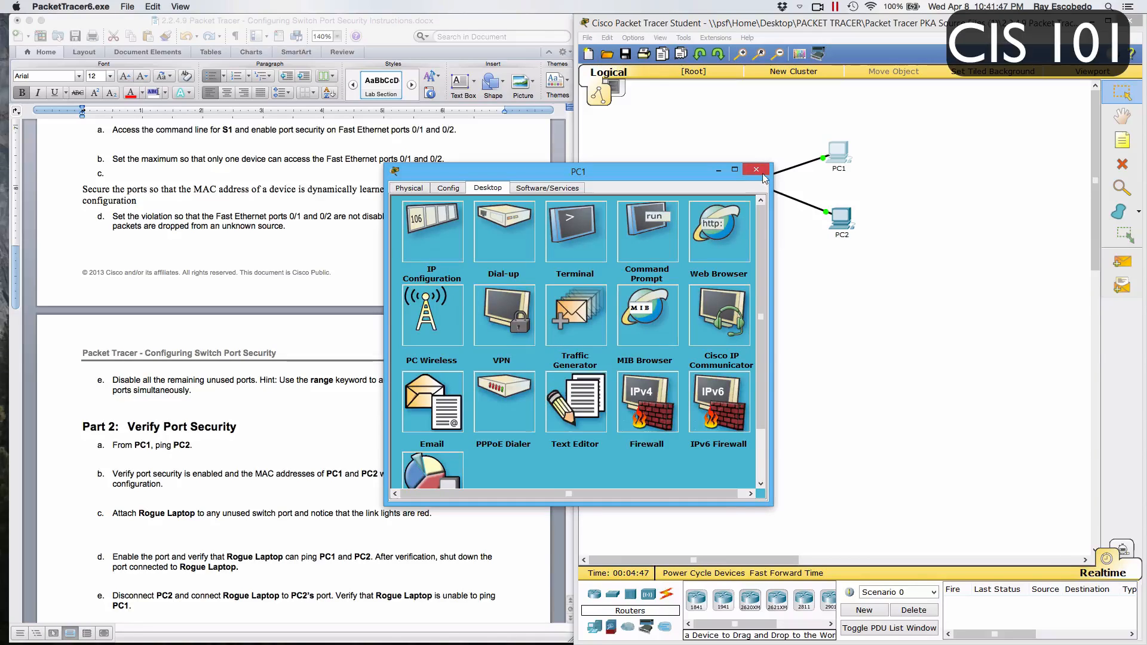
{"action": "left_click", "coordinate": [762, 172]}
Reopen the command line of S1 and exit interface range configuration mode
{"action": "left_click", "coordinate": [749, 181]}
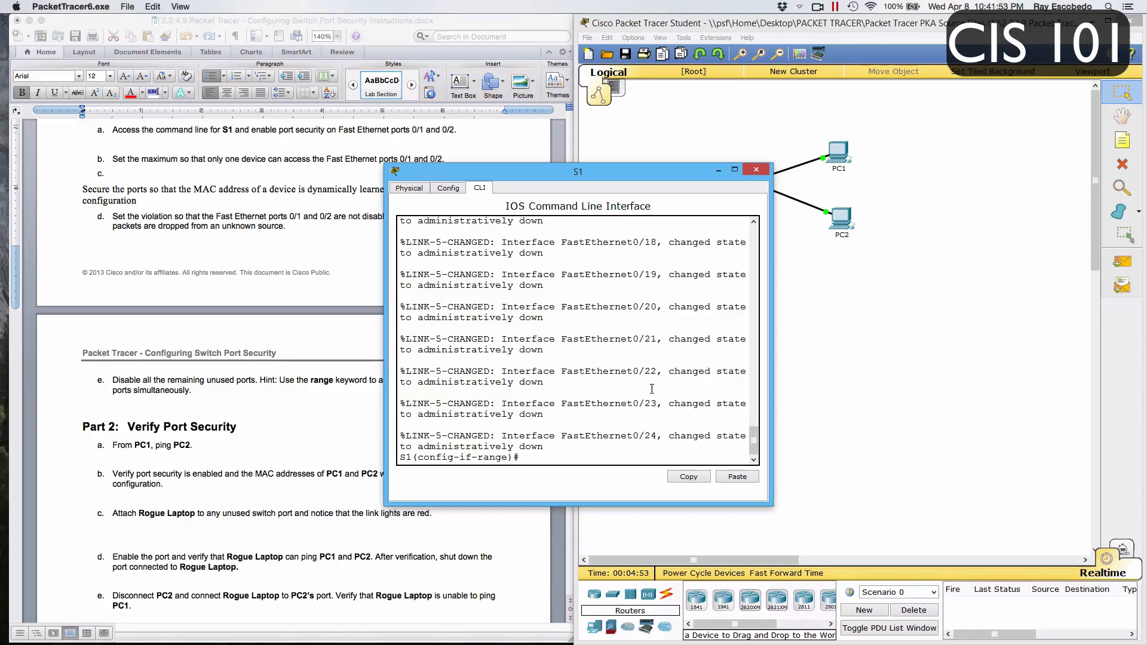
{"action": "type", "text": "exit"}
{"action": "key", "text": "Return"}
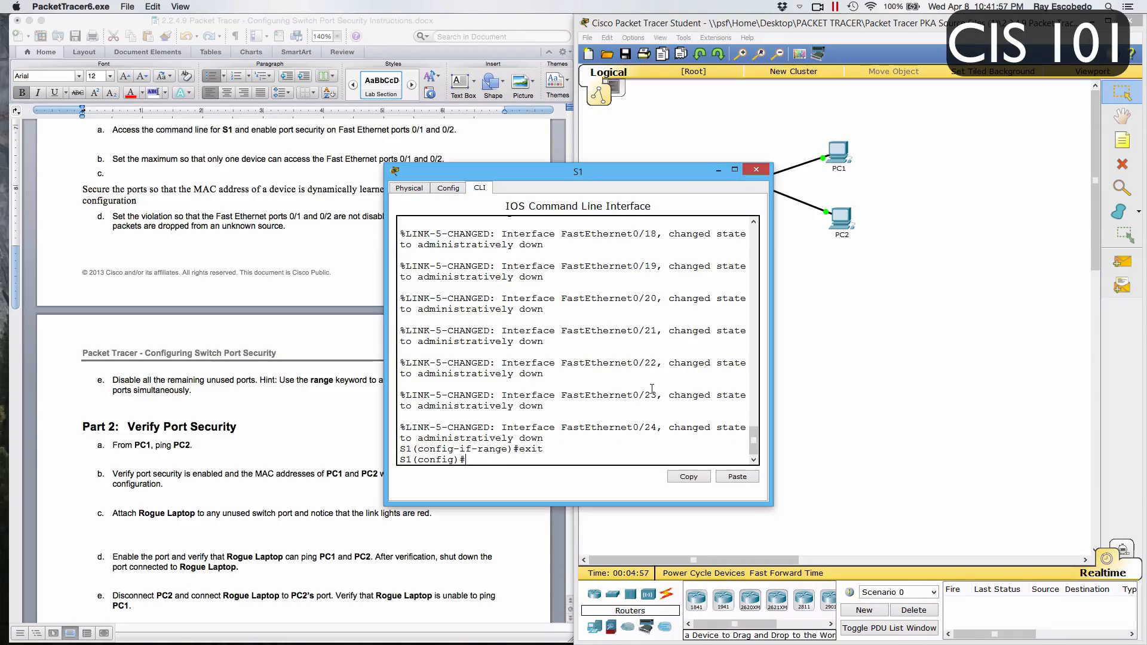
Try show run from S1's global configuration mode and exit to privileged EXEC mode
{"action": "type", "text": "show run"}
{"action": "key", "text": "Return"}
{"action": "type", "text": "exit"}
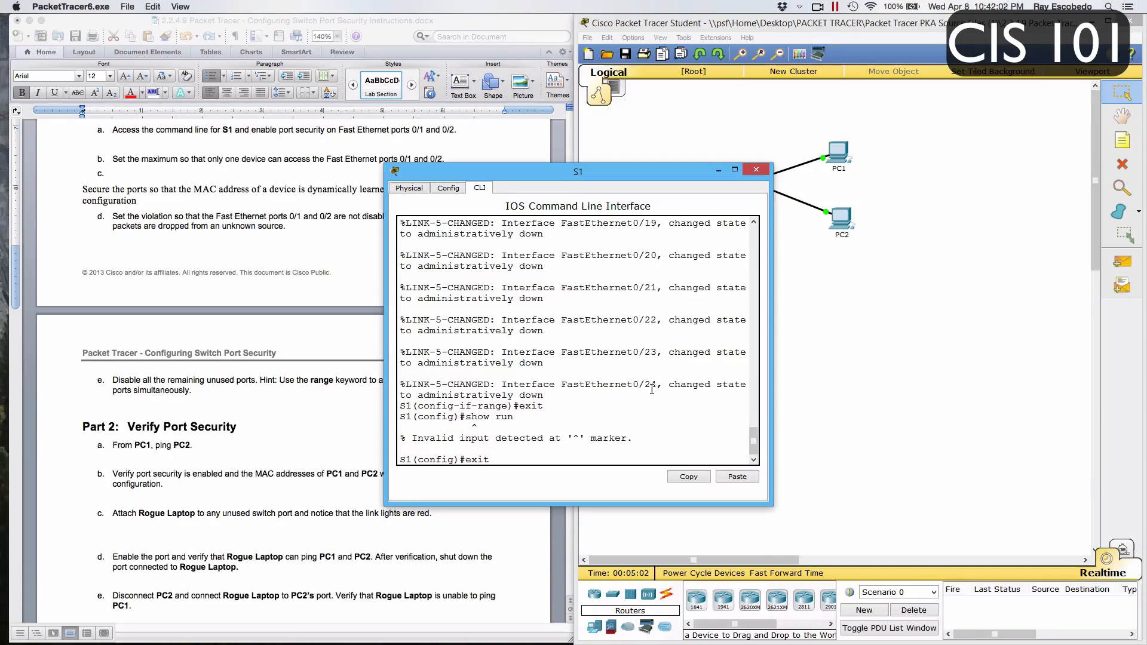
{"action": "key", "text": "Return"}
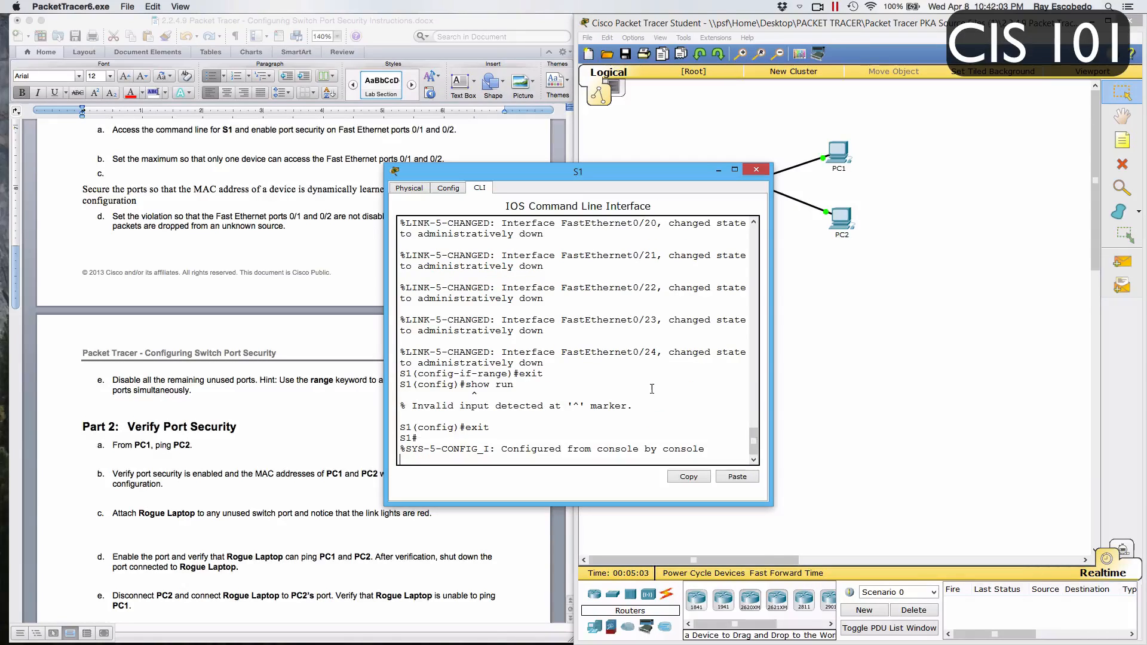
Display the running configuration of S1 with show run to verify port security
{"action": "type", "text": "en"}
{"action": "key", "text": "Return"}
{"action": "type", "text": "s"}
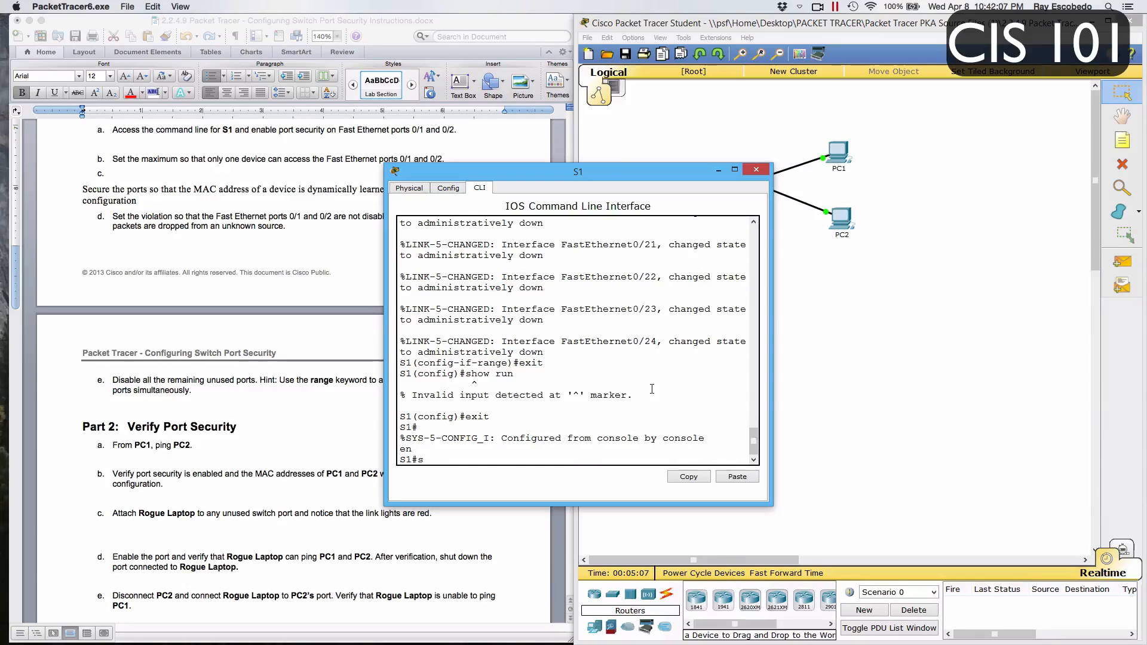
{"action": "type", "text": "how run"}
{"action": "key", "text": "Return"}
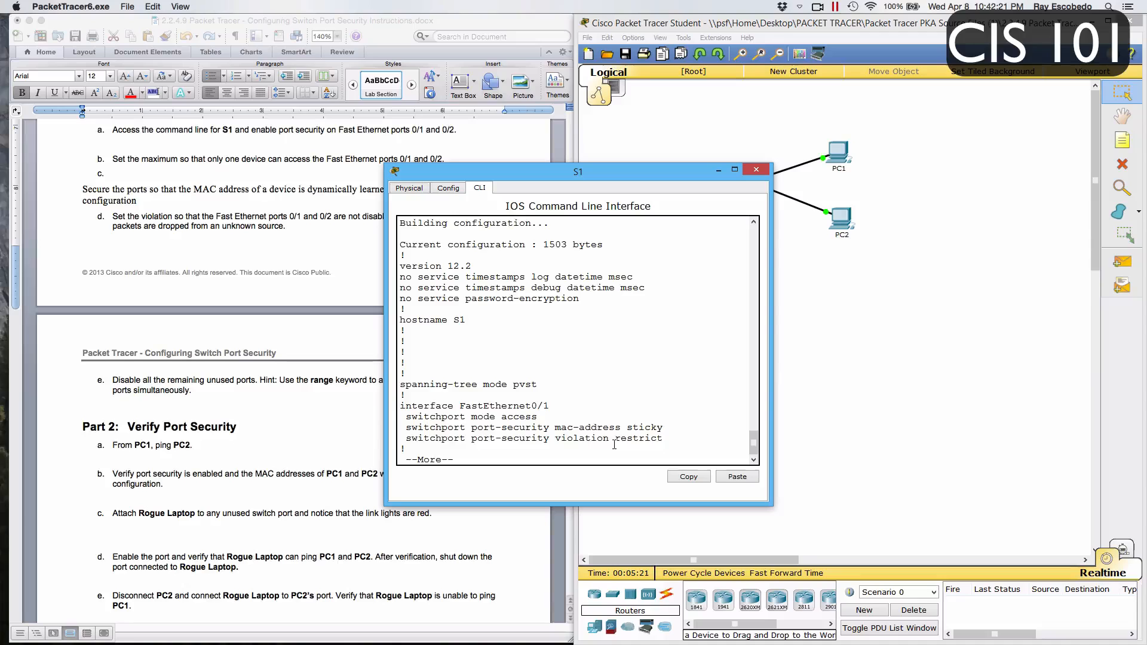
Page through the rest of the running configuration, examining the port security lines on ports 0/1 and 0/2 and the settings of the unused ports
{"action": "key", "text": "Return"}
{"action": "key", "text": "Return"}
{"action": "key", "text": "Return"}
{"action": "key", "text": "Return"}
{"action": "key", "text": "Return"}
{"action": "key", "text": "Return"}
{"action": "key", "text": "Return"}
{"action": "key", "text": "Return"}
{"action": "key", "text": "Return"}
{"action": "key", "text": "Return"}
{"action": "key", "text": "Return"}
{"action": "key", "text": "Return"}
{"action": "key", "text": "Return"}
{"action": "key", "text": "Return"}
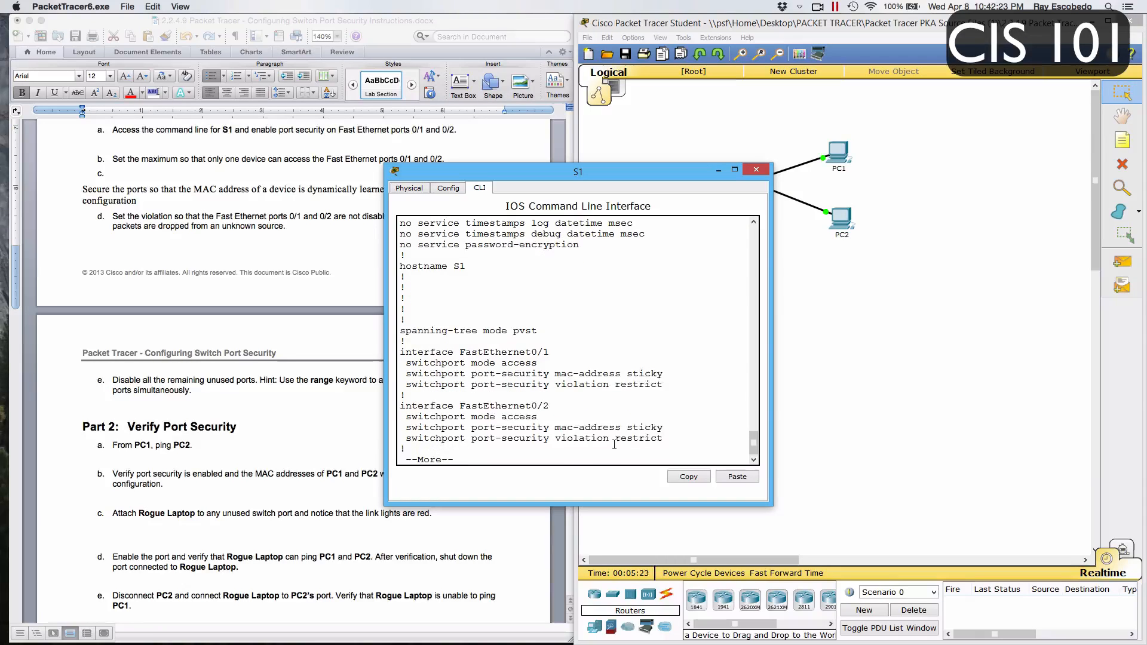
{"action": "key", "text": "Return"}
{"action": "key", "text": "Return"}
{"action": "key", "text": "Return"}
{"action": "key", "text": "Return"}
{"action": "key", "text": "Return"}
{"action": "key", "text": "Return"}
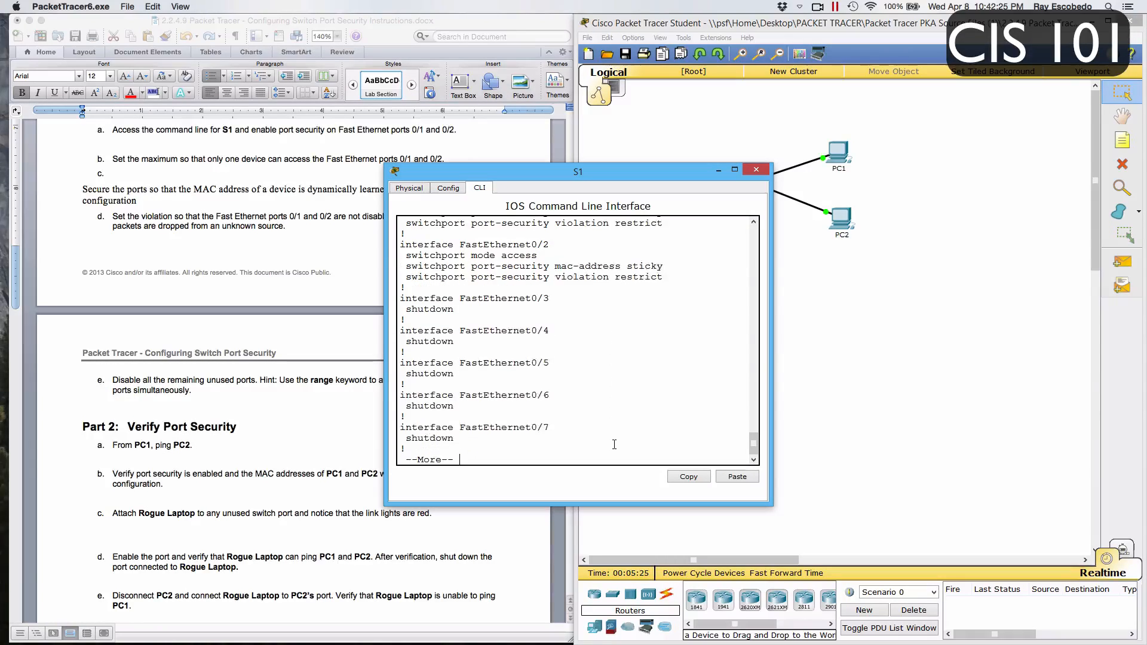
{"action": "key", "text": "Return"}
{"action": "key", "text": "Return"}
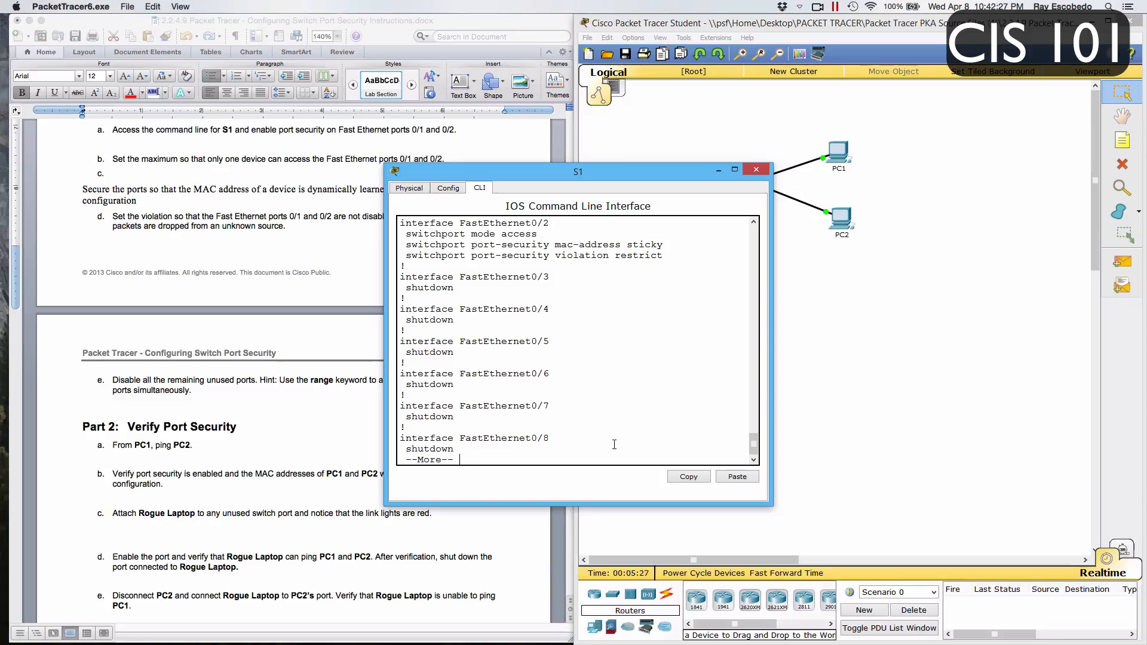
{"action": "key", "text": "Return"}
{"action": "key", "text": "Return"}
{"action": "key", "text": "Return"}
{"action": "key", "text": "Return"}
{"action": "key", "text": "Return"}
{"action": "key", "text": "Return"}
{"action": "key", "text": "Return"}
{"action": "key", "text": "Return"}
{"action": "key", "text": "Return"}
{"action": "key", "text": "Return"}
{"action": "key", "text": "Return"}
{"action": "key", "text": "Return"}
{"action": "key", "text": "Return"}
{"action": "key", "text": "Return"}
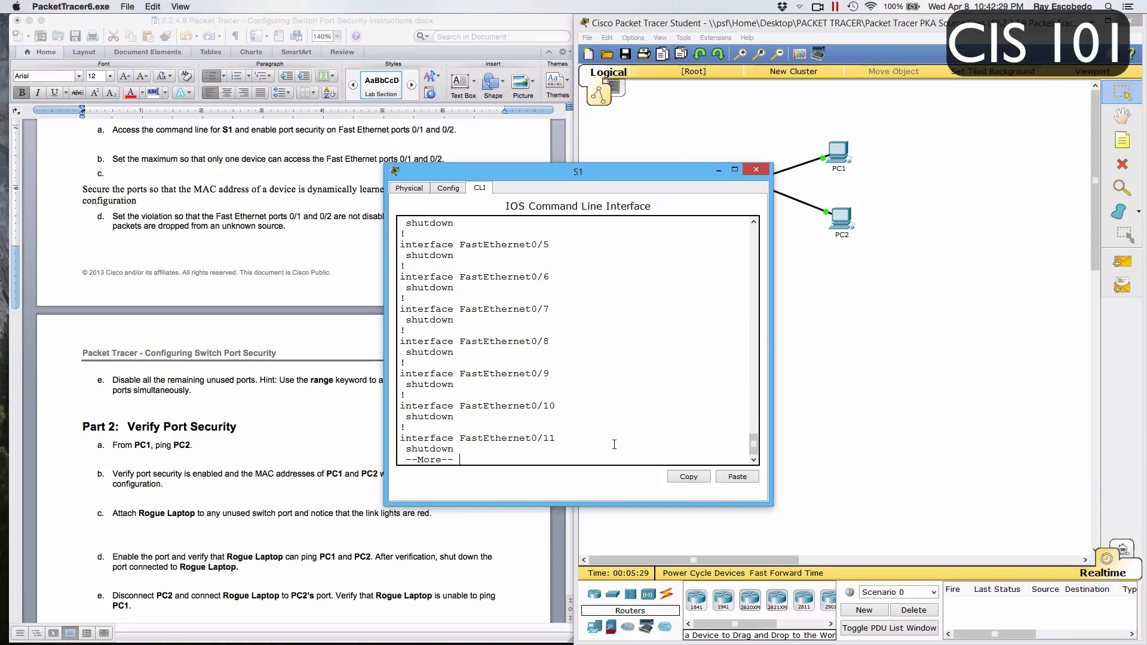
{"action": "key", "text": "Return"}
{"action": "key", "text": "Return"}
{"action": "key", "text": "Return"}
{"action": "key", "text": "Return"}
{"action": "key", "text": "Return"}
{"action": "key", "text": "Return"}
{"action": "key", "text": "Return"}
{"action": "key", "text": "Return"}
{"action": "key", "text": "Return"}
{"action": "key", "text": "Return"}
{"action": "key", "text": "Return"}
{"action": "key", "text": "Return"}
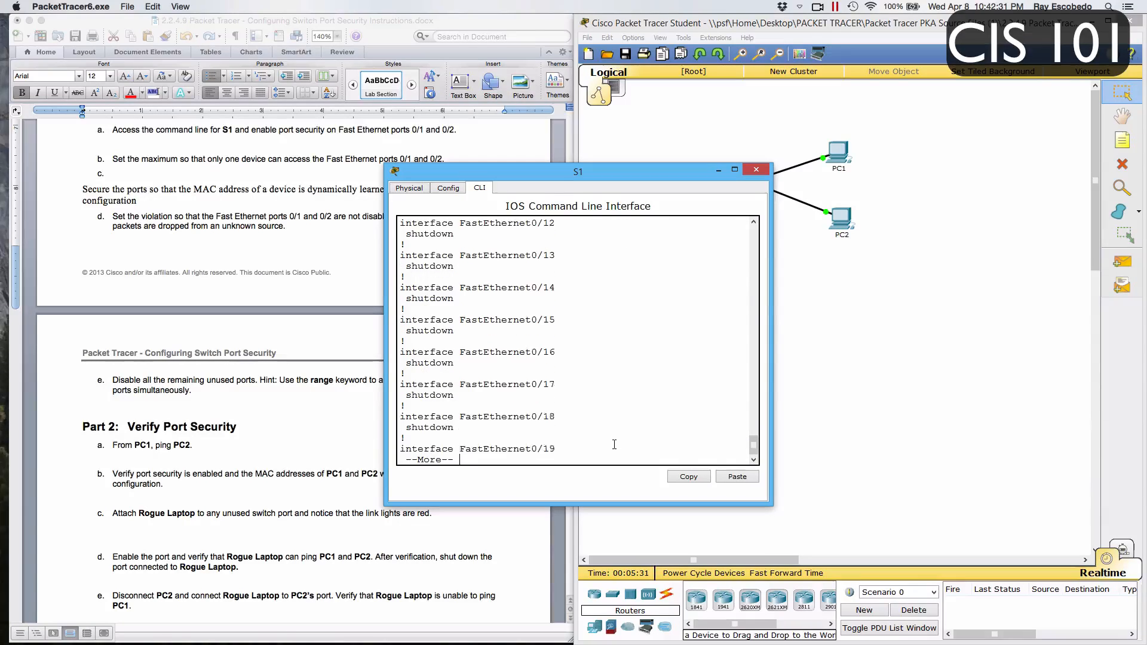
{"action": "key", "text": "Return"}
{"action": "key", "text": "Return"}
{"action": "key", "text": "Return"}
{"action": "key", "text": "Return"}
{"action": "key", "text": "Return"}
{"action": "key", "text": "Return"}
{"action": "key", "text": "Return"}
{"action": "key", "text": "Return"}
{"action": "key", "text": "Return"}
{"action": "key", "text": "Return"}
{"action": "key", "text": "Return"}
{"action": "key", "text": "Return"}
{"action": "key", "text": "Return"}
{"action": "key", "text": "Return"}
{"action": "key", "text": "Return"}
{"action": "key", "text": "Return"}
{"action": "key", "text": "Return"}
{"action": "key", "text": "Return"}
{"action": "key", "text": "Return"}
{"action": "key", "text": "Return"}
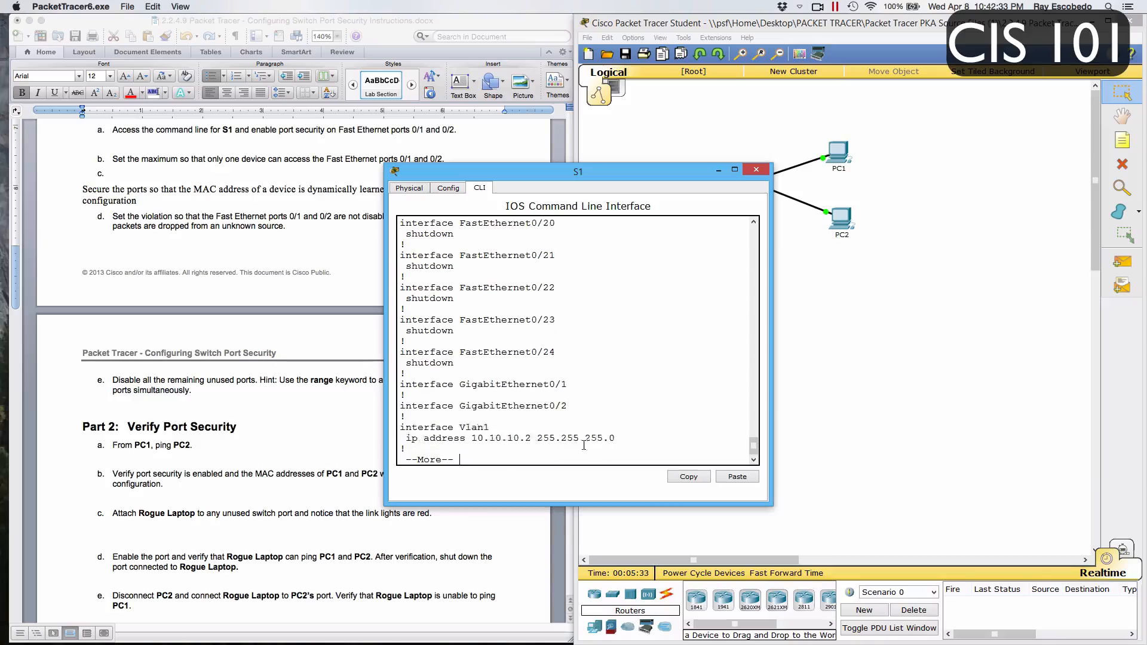
{"action": "key", "text": "Return"}
{"action": "key", "text": "Return"}
{"action": "key", "text": "Return"}
{"action": "key", "text": "Return"}
{"action": "key", "text": "Return"}
{"action": "key", "text": "Return"}
{"action": "key", "text": "Return"}
{"action": "key", "text": "Return"}
{"action": "key", "text": "Return"}
{"action": "key", "text": "Return"}
{"action": "key", "text": "Return"}
{"action": "key", "text": "Return"}
{"action": "key", "text": "Return"}
{"action": "key", "text": "Return"}
{"action": "key", "text": "Return"}
{"action": "key", "text": "Return"}
{"action": "key", "text": "Return"}
{"action": "key", "text": "Return"}
{"action": "key", "text": "Return"}
{"action": "key", "text": "Return"}
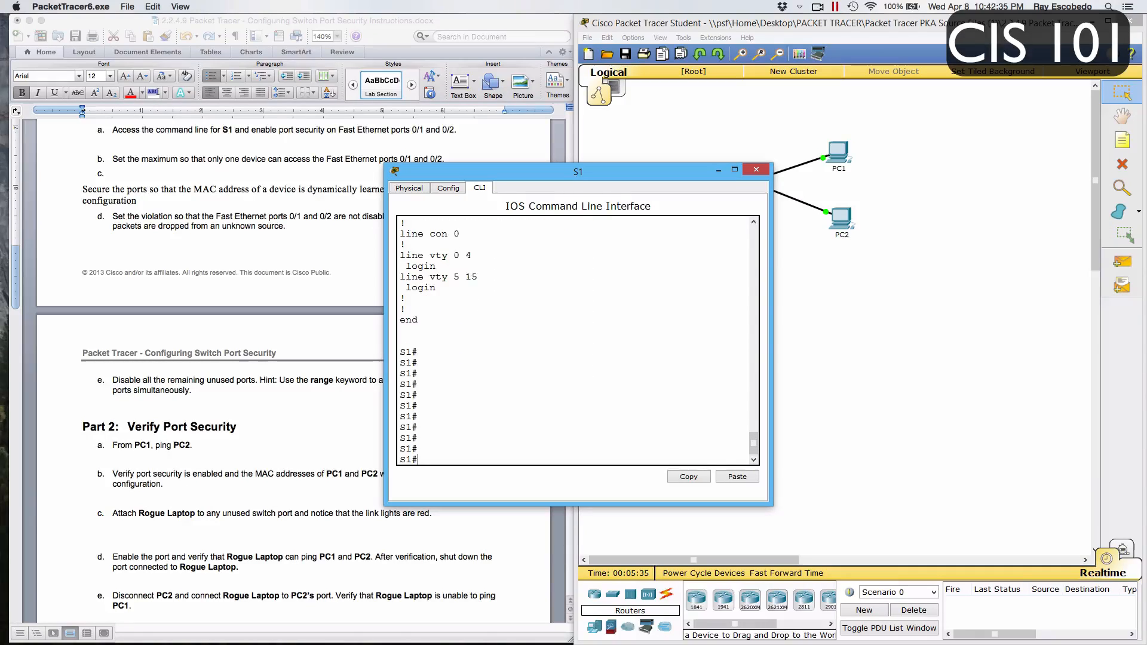
{"action": "key", "text": "Return"}
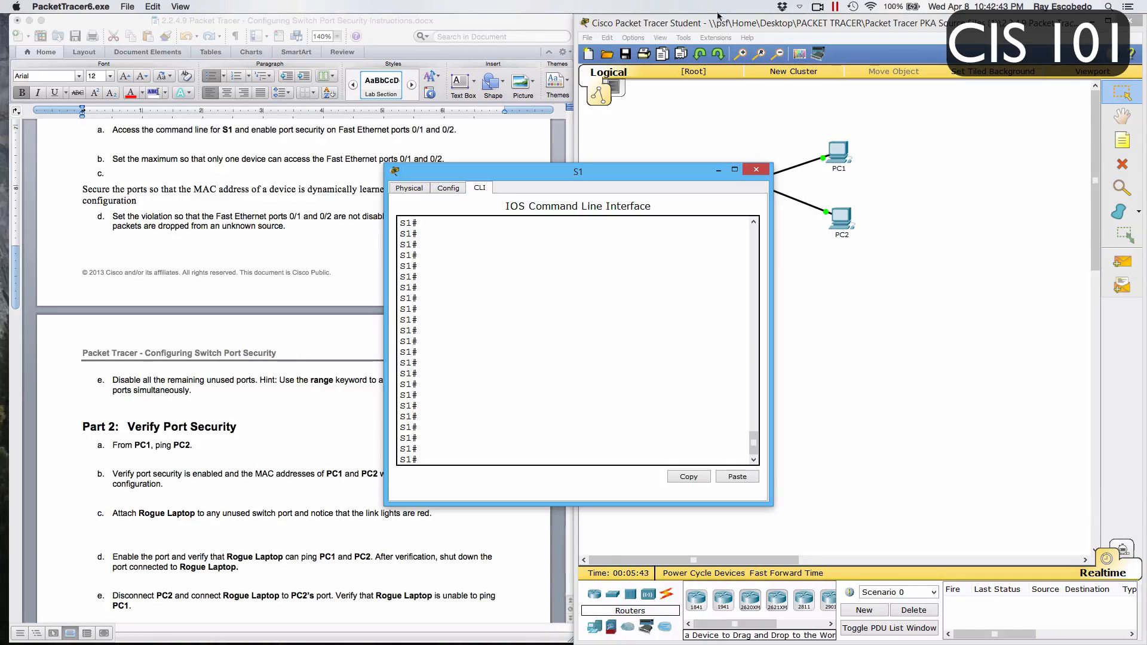
Uncover the instruction document to review the remaining Part 2 tasks, and close the S1 window
{"action": "left_click_drag", "start_coordinate": [666, 172], "coordinate": [917, 195]}
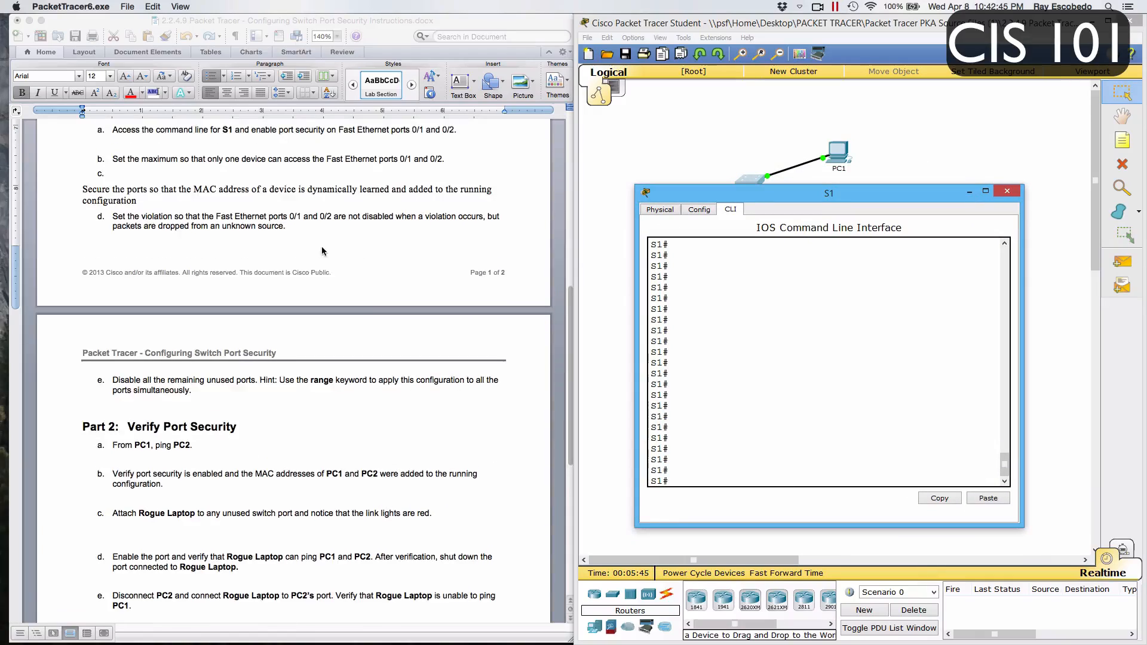
{"action": "scroll", "coordinate": [324, 249], "scroll_direction": "down", "scroll_amount": 3}
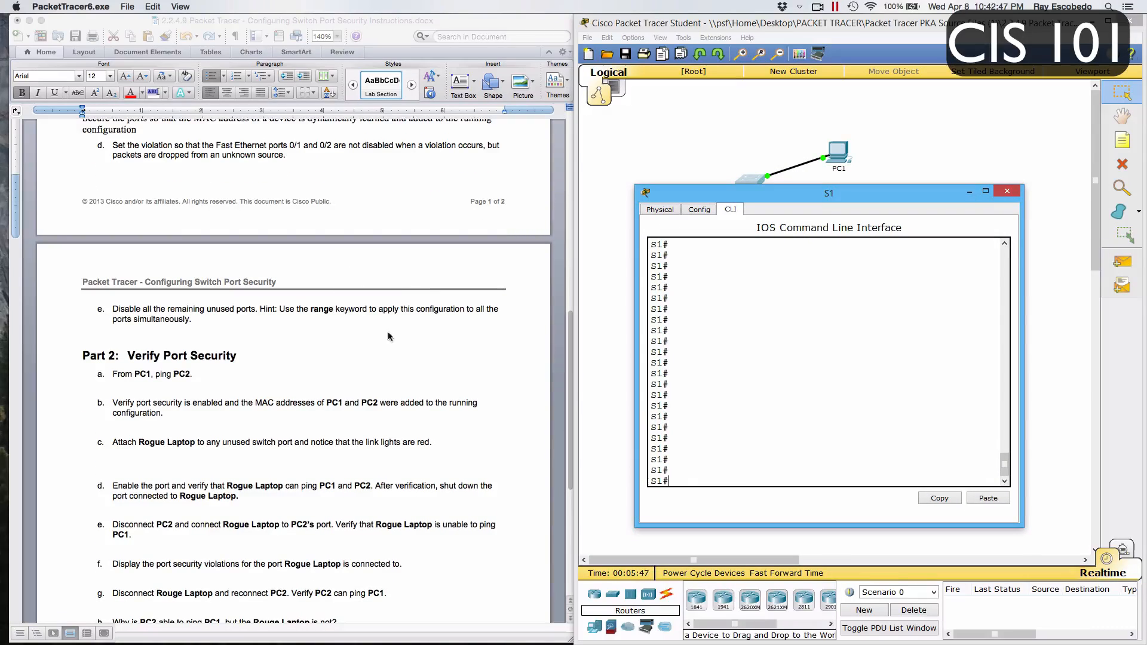
{"action": "scroll", "coordinate": [389, 336], "scroll_direction": "down", "scroll_amount": 1}
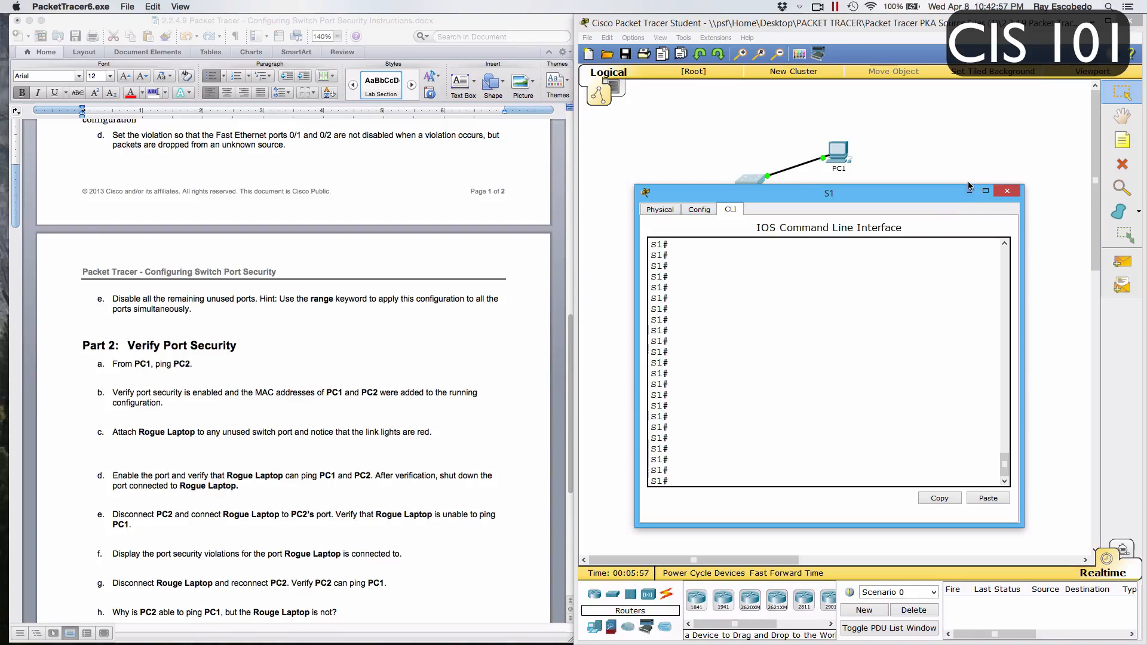
{"action": "left_click", "coordinate": [1008, 191]}
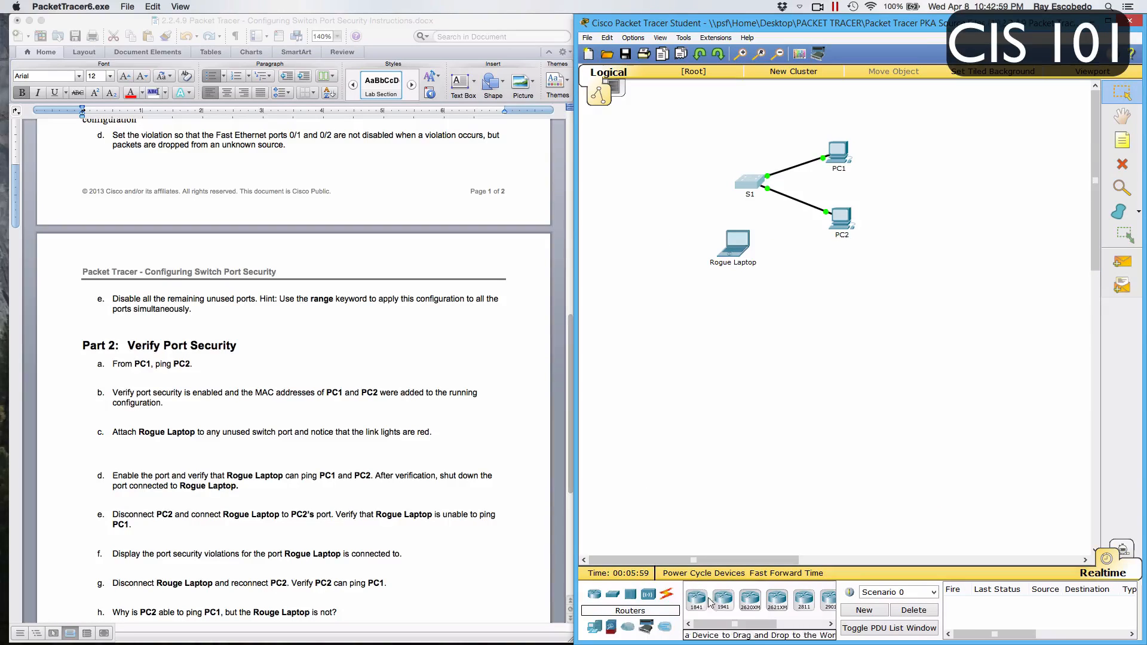
Connect Rogue Laptop to S1's unused port Fa0/3 with a Copper Straight-Through cable
{"action": "left_click", "coordinate": [666, 598]}
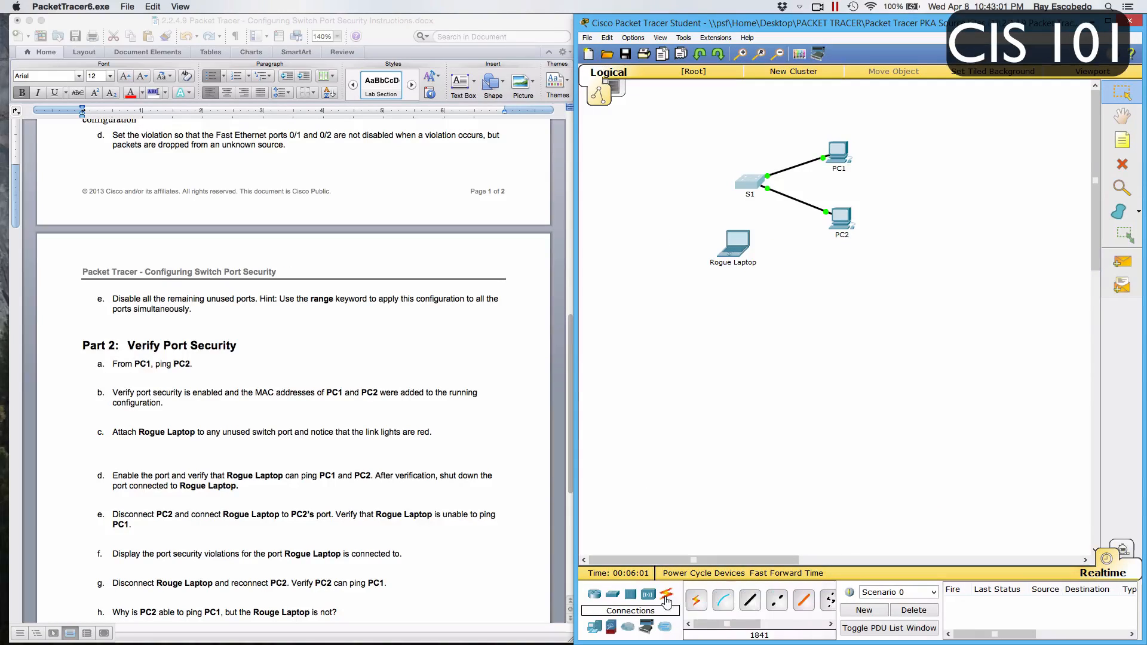
{"action": "left_click", "coordinate": [751, 602]}
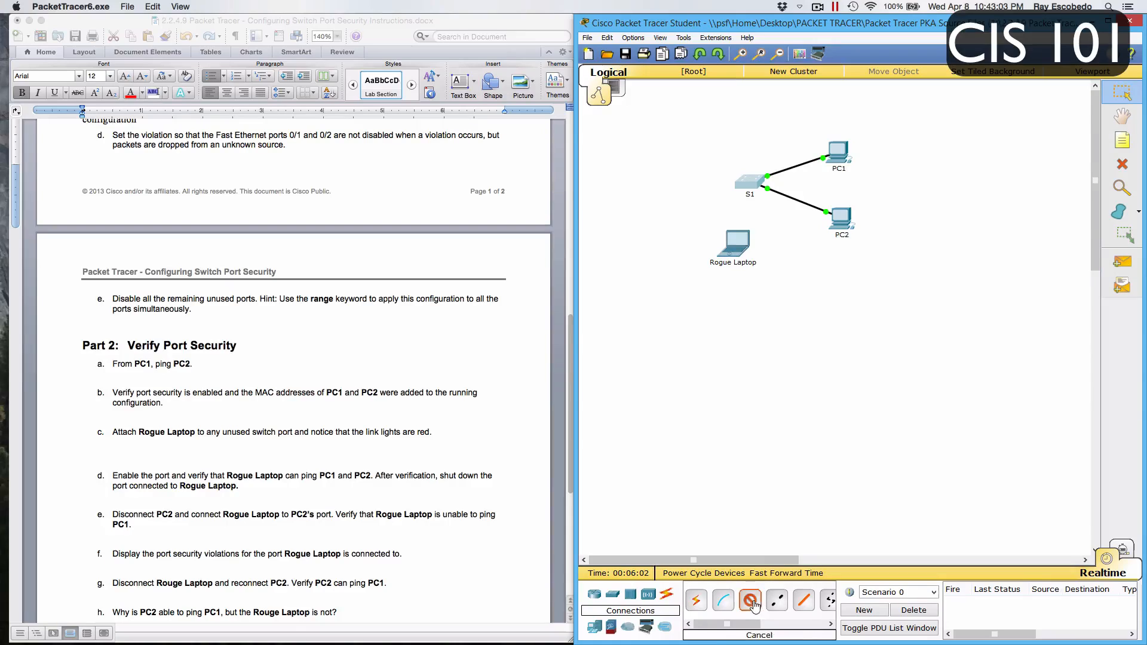
{"action": "left_click", "coordinate": [736, 242]}
{"action": "left_click", "coordinate": [773, 262]}
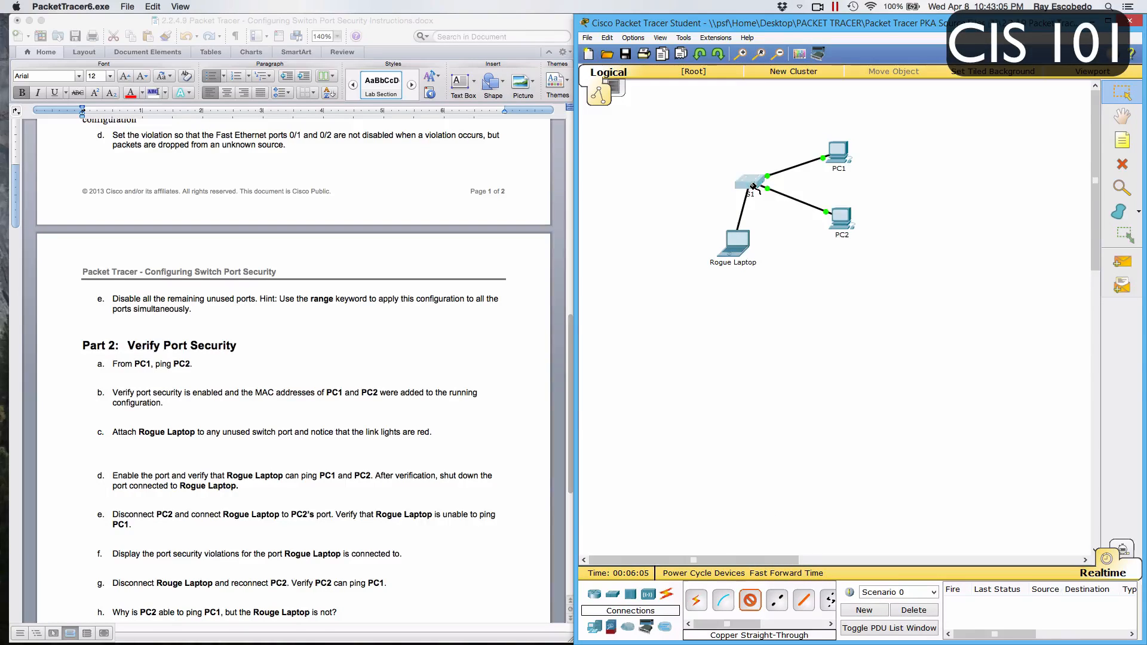
{"action": "left_click", "coordinate": [748, 180]}
{"action": "left_click", "coordinate": [778, 206]}
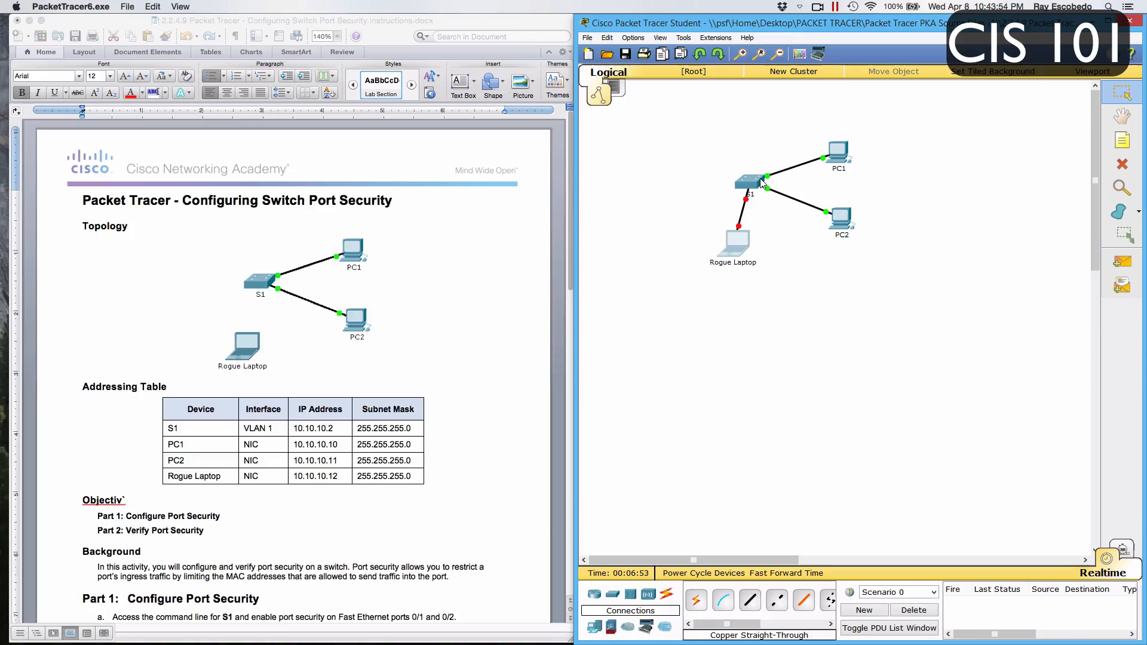
Enable S1's port for Rogue Laptop from its command line by running conf t, int fa0/3 and no shut
{"action": "scroll", "coordinate": [451, 329], "scroll_direction": "down", "scroll_amount": 15}
{"action": "scroll", "coordinate": [456, 325], "scroll_direction": "down", "scroll_amount": 5}
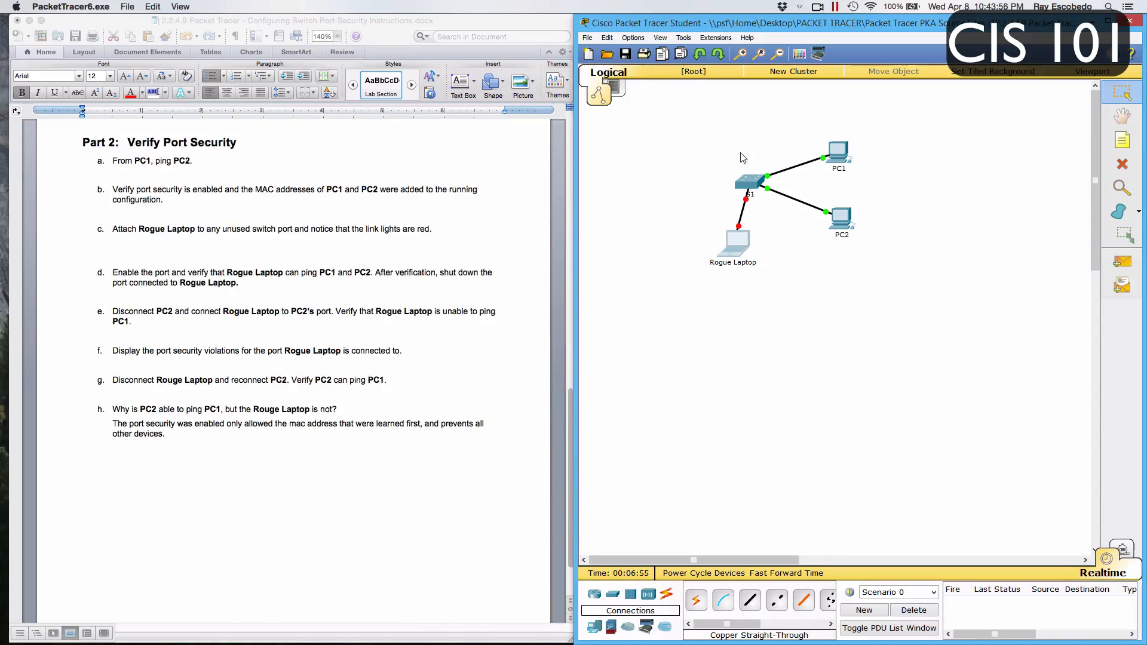
{"action": "left_click", "coordinate": [750, 184]}
{"action": "left_click", "coordinate": [626, 369]}
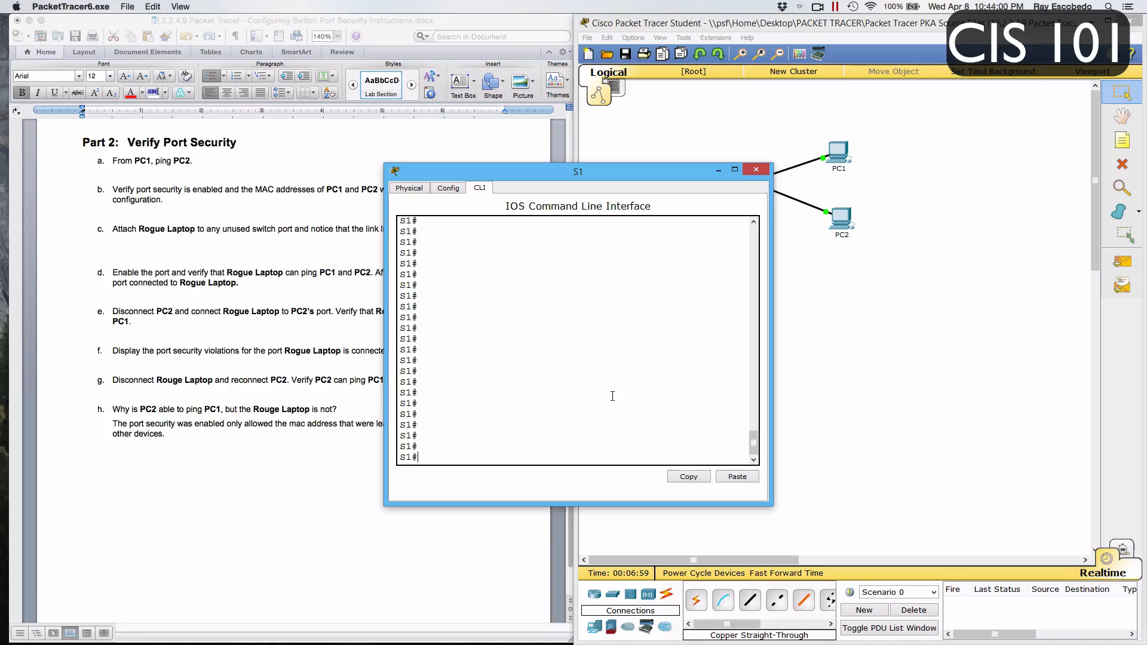
{"action": "type", "text": "conf t"}
{"action": "key", "text": "Return"}
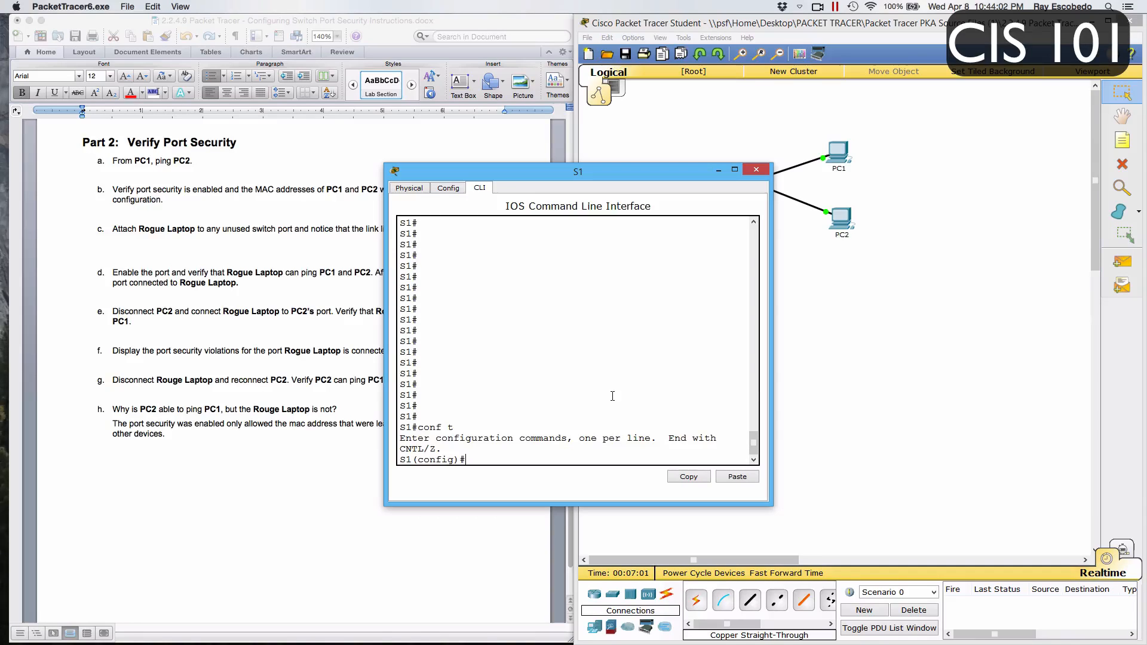
{"action": "type", "text": "int fa0/3"}
{"action": "key", "text": "Return"}
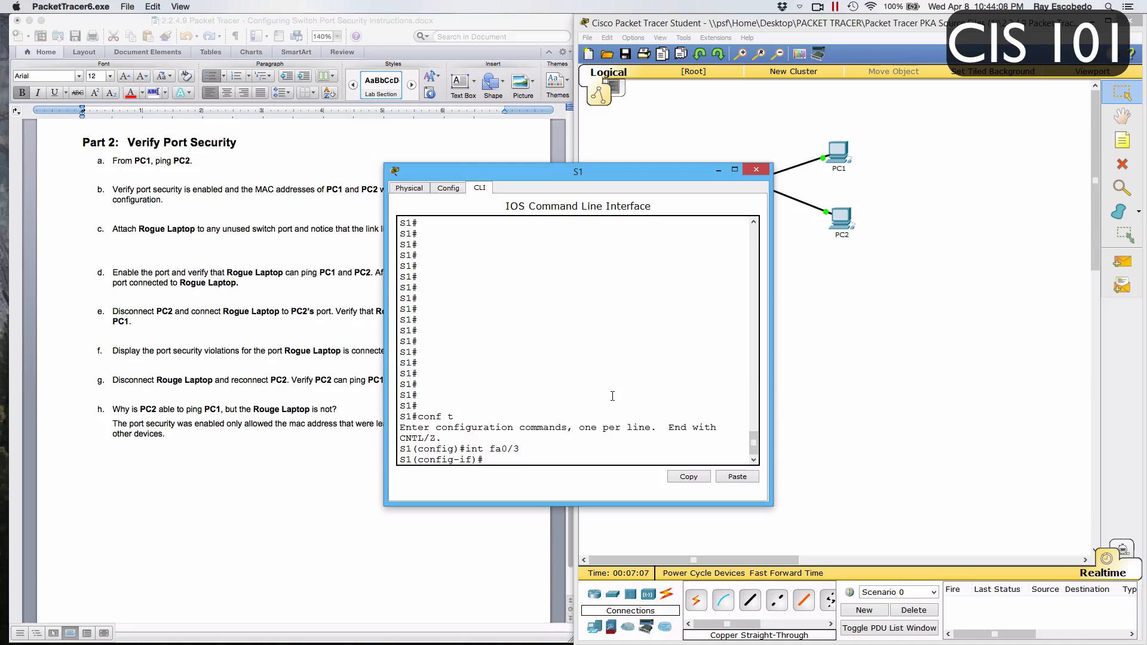
{"action": "type", "text": "no shut"}
{"action": "key", "text": "Return"}
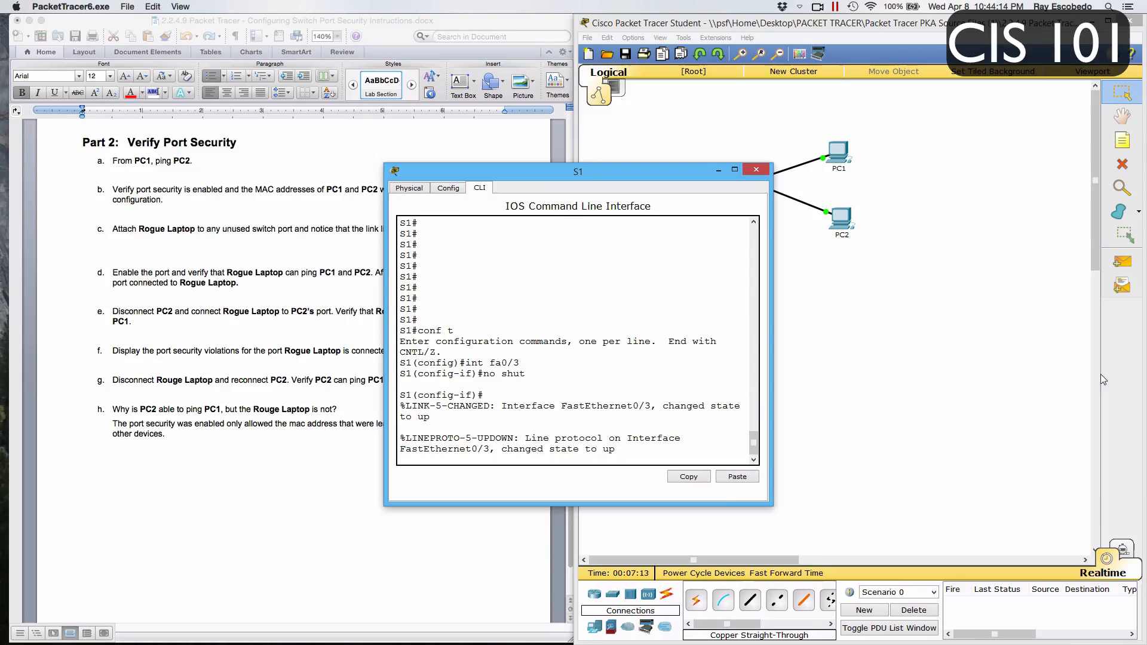
Open the Command Prompt on Rogue Laptop
{"action": "left_click", "coordinate": [861, 326]}
{"action": "left_click", "coordinate": [736, 241]}
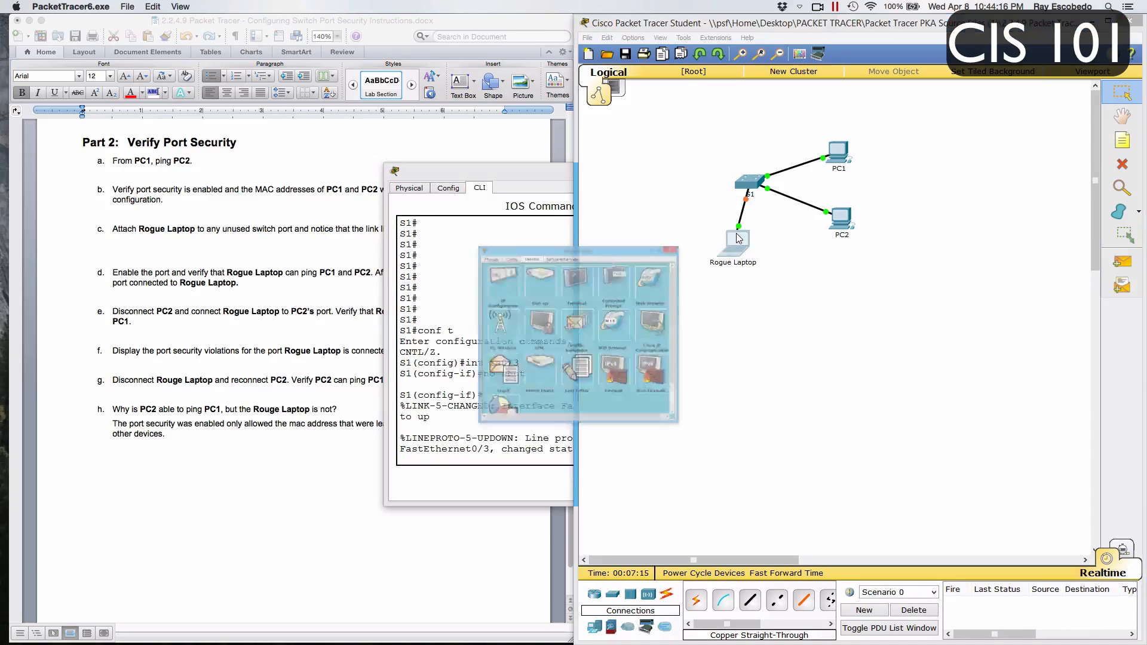
{"action": "left_click", "coordinate": [717, 173]}
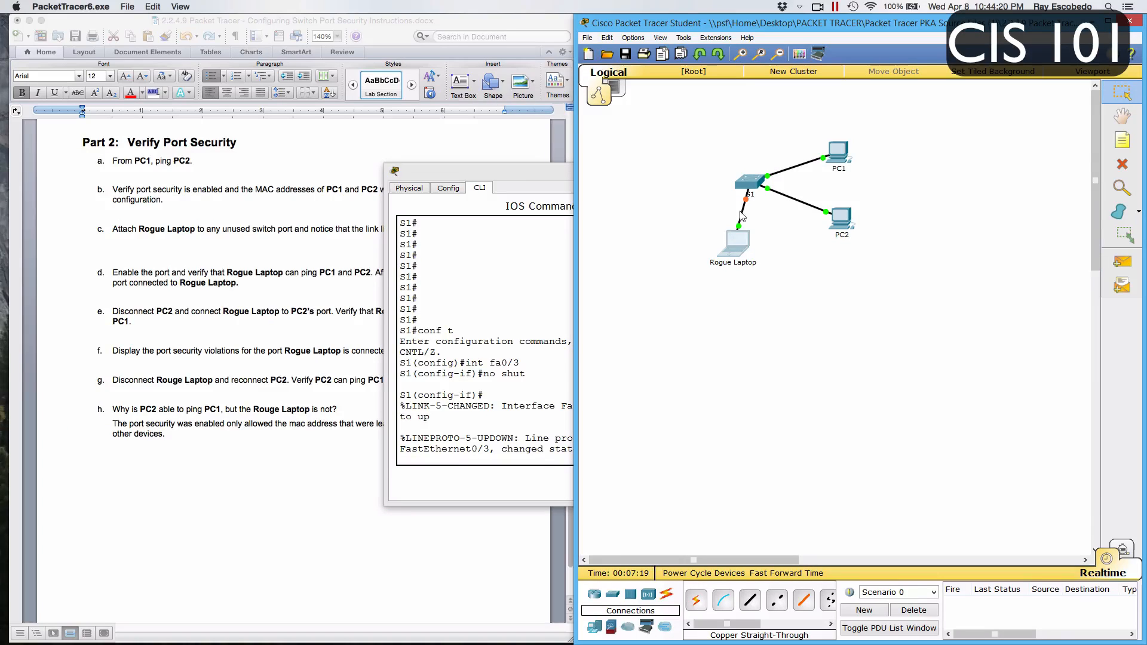
{"action": "double_click", "coordinate": [739, 237]}
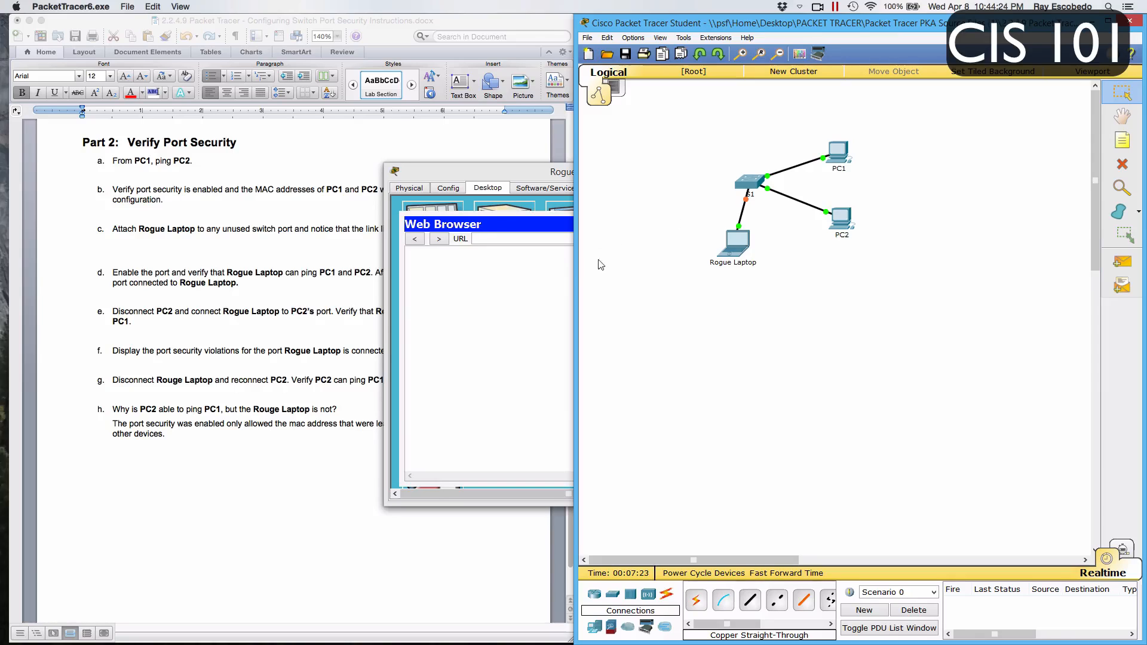
{"action": "left_click", "coordinate": [558, 282]}
{"action": "left_click", "coordinate": [741, 226]}
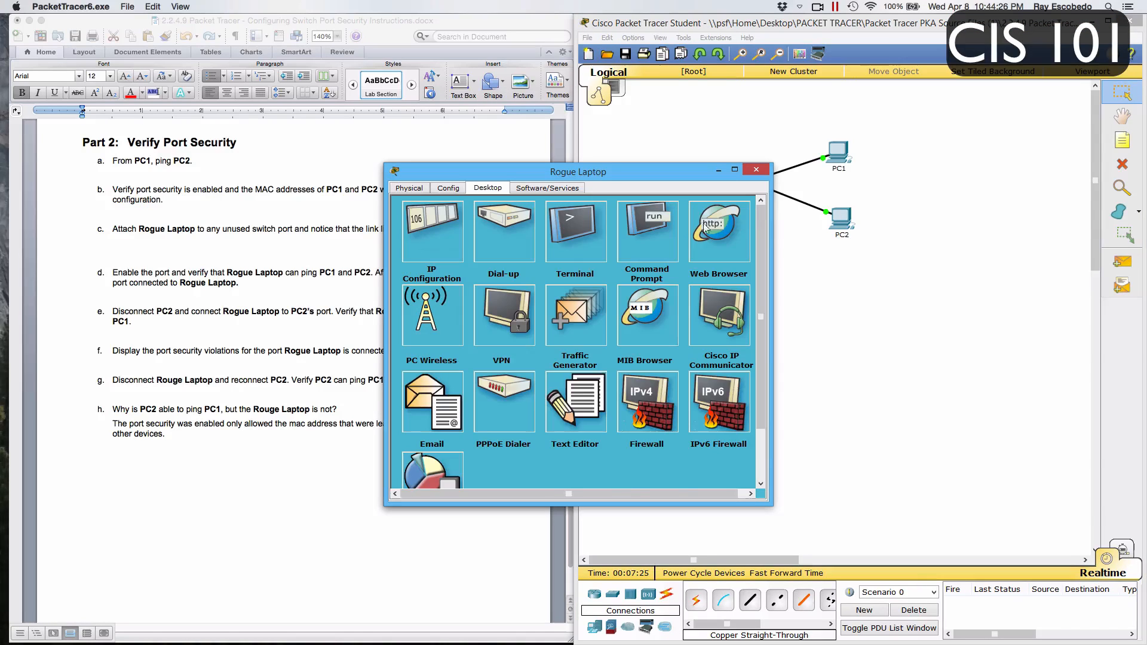
{"action": "left_click", "coordinate": [664, 230]}
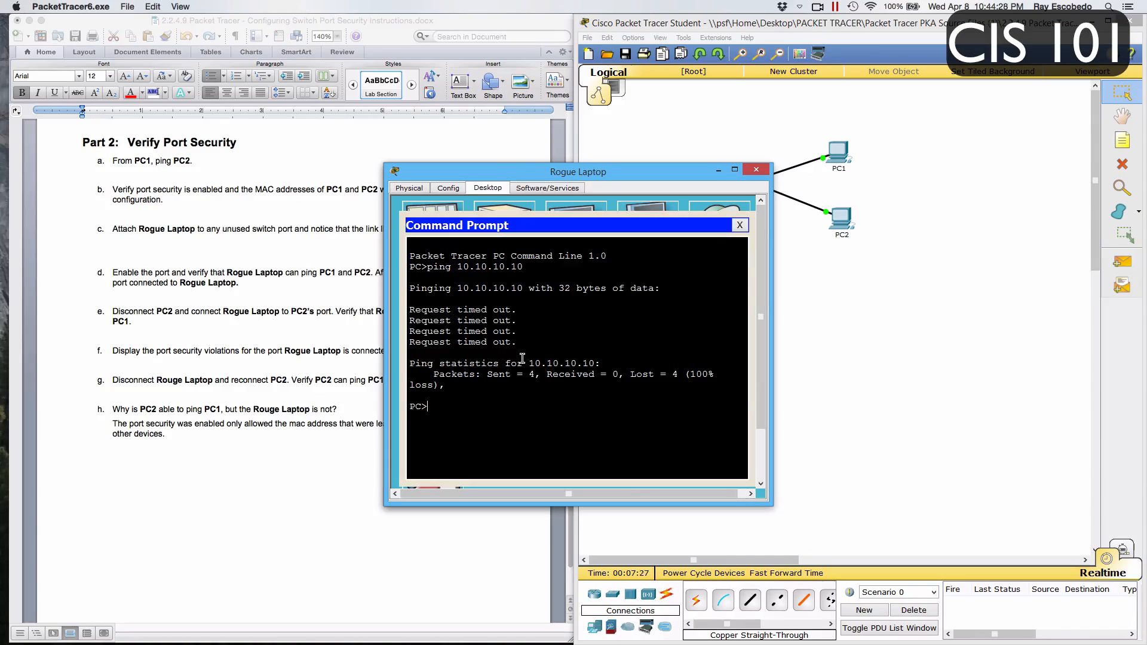
Ping PC1 at 10.10.10.10 twice from Rogue Laptop and compare the replies of both attempts
{"action": "key", "text": "Up"}
{"action": "key", "text": "BackSpace"}
{"action": "key", "text": "Return"}
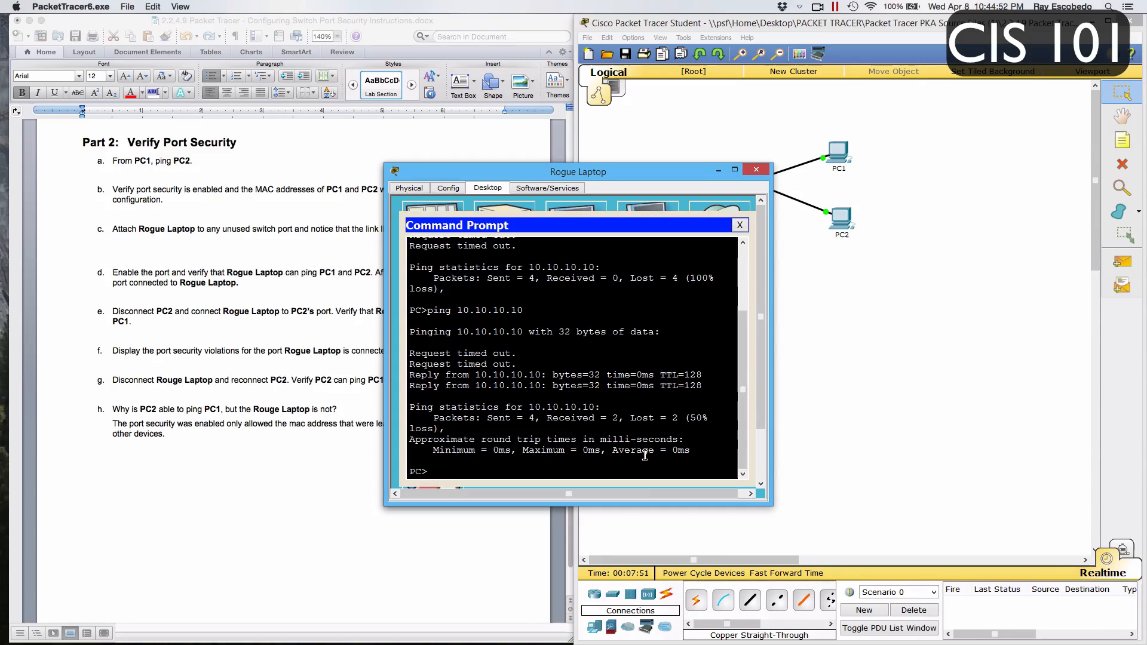
{"action": "key", "text": "Up"}
{"action": "key", "text": "Return"}
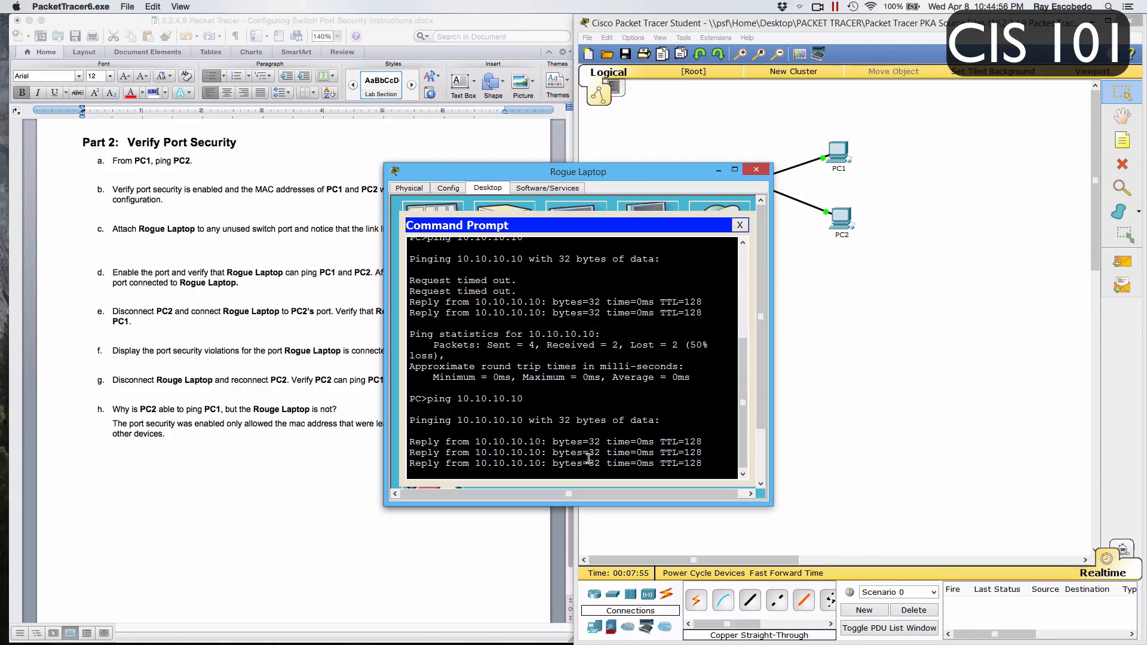
{"action": "scroll", "coordinate": [557, 331], "scroll_direction": "up", "scroll_amount": 3}
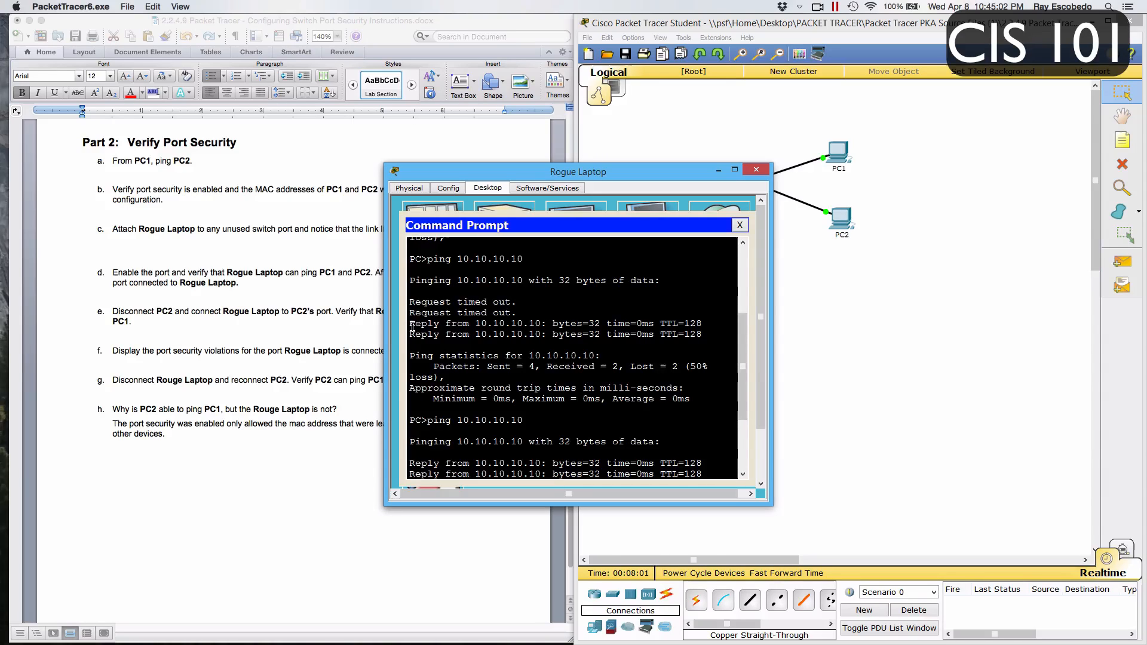
{"action": "scroll", "coordinate": [524, 358], "scroll_direction": "down", "scroll_amount": 3}
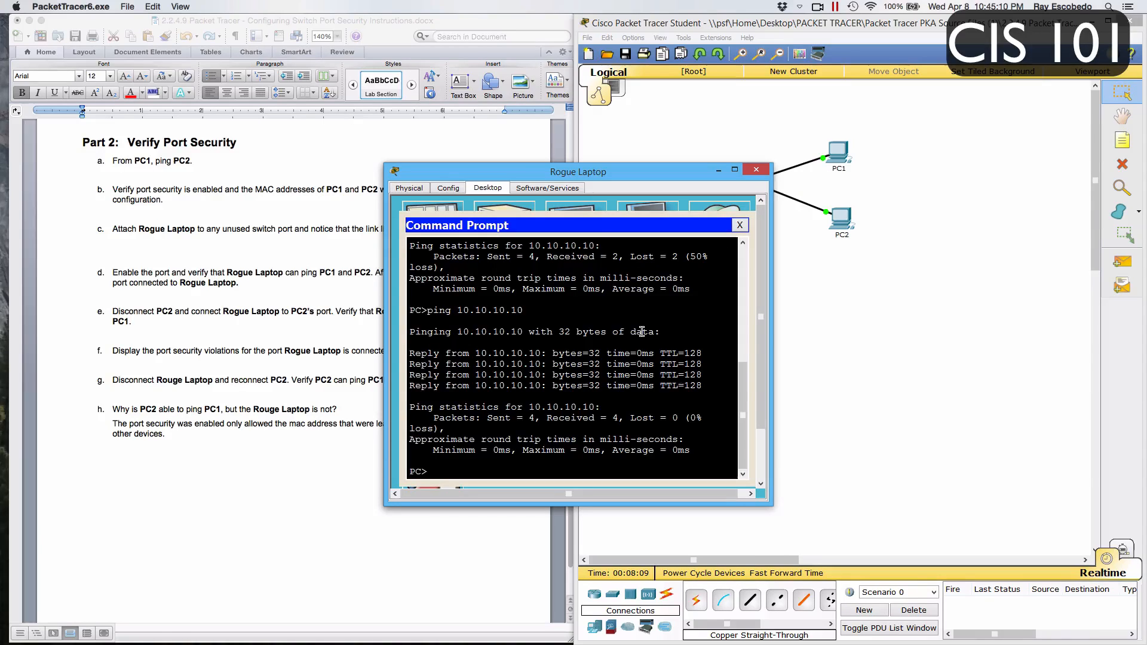
Ping PC2 at 10.10.10.11 from Rogue Laptop's Command Prompt and close the laptop's window
{"action": "type", "text": "ping"}
{"action": "scroll", "coordinate": [103, 270], "scroll_direction": "up", "scroll_amount": 3}
{"action": "scroll", "coordinate": [103, 271], "scroll_direction": "up", "scroll_amount": 15}
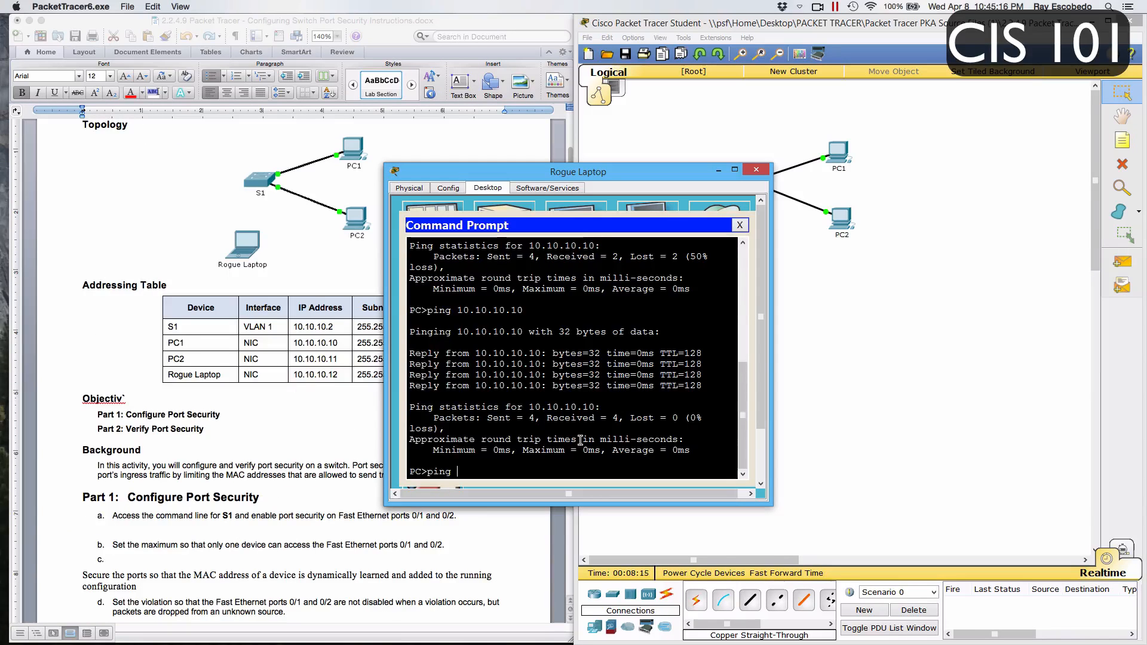
{"action": "type", "text": "10.10.10.11"}
{"action": "key", "text": "Return"}
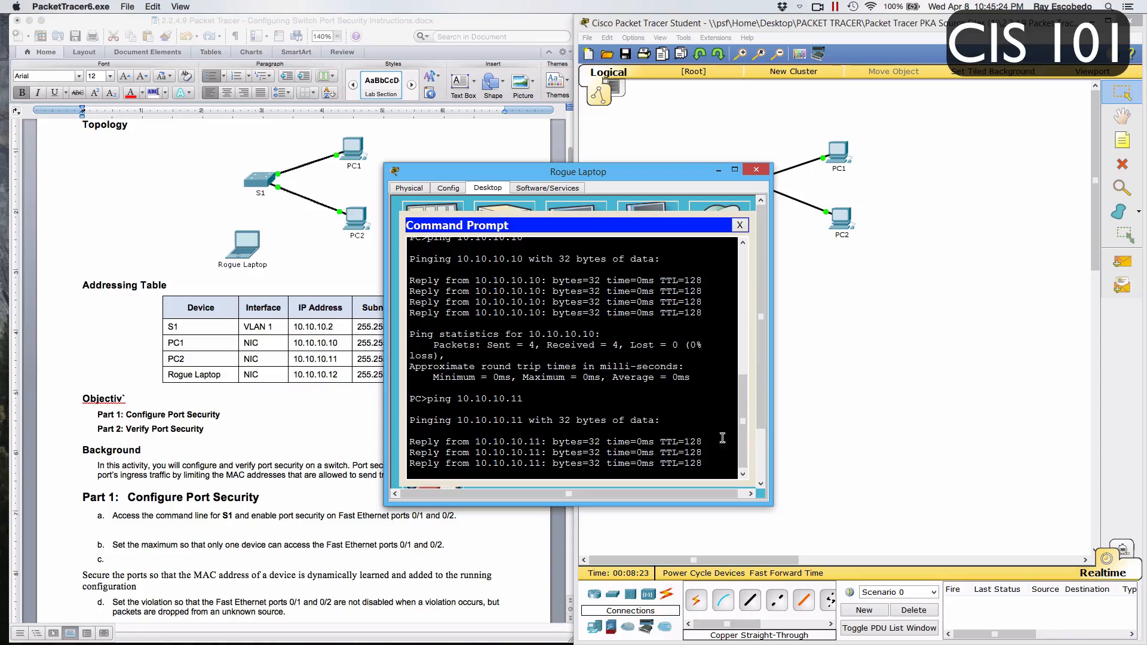
{"action": "left_click", "coordinate": [740, 225]}
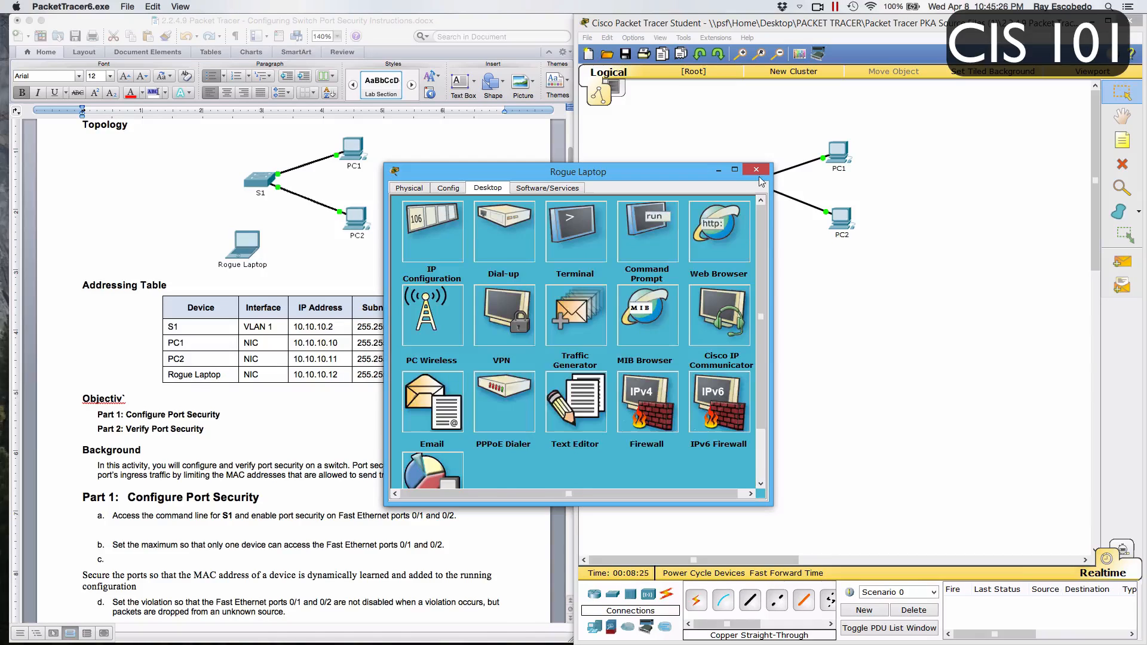
{"action": "left_click", "coordinate": [756, 169]}
Shut down S1's port connected to Rogue Laptop from the switch's command line by running int fa0/3 and shut
{"action": "left_click", "coordinate": [354, 326]}
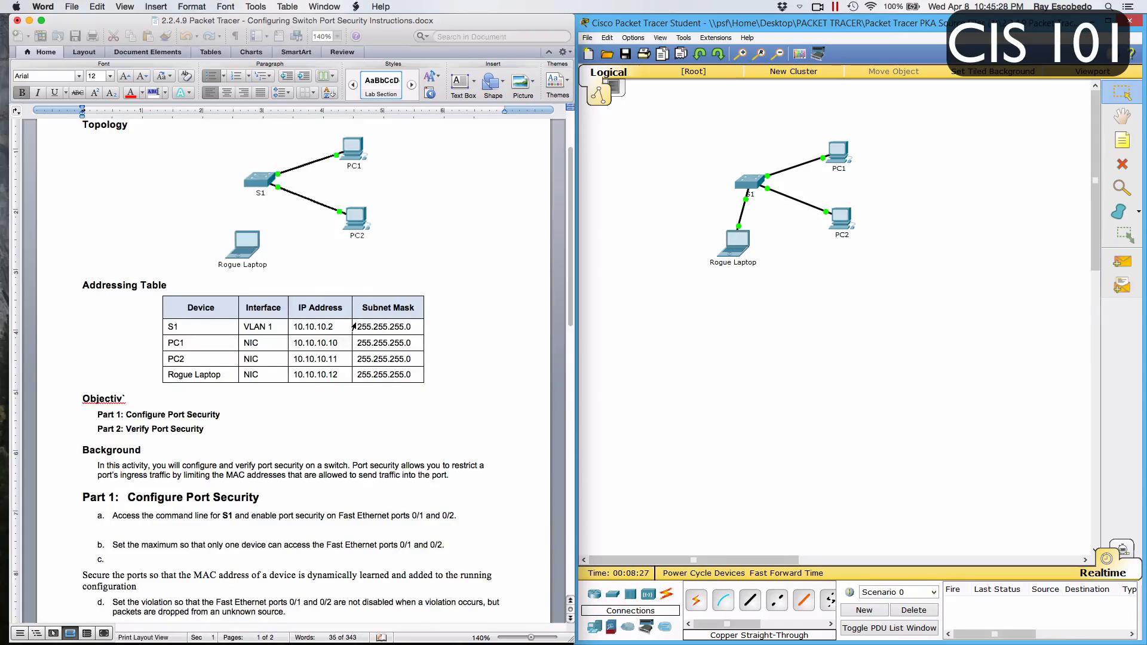
{"action": "scroll", "coordinate": [354, 326], "scroll_direction": "down", "scroll_amount": 10}
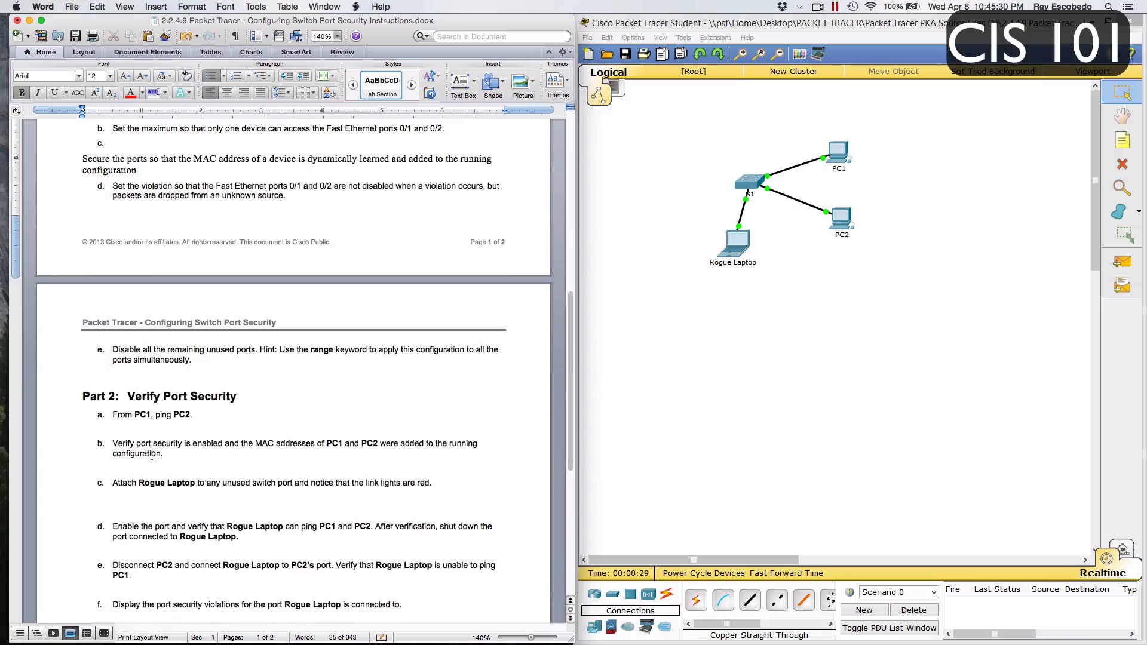
{"action": "scroll", "coordinate": [151, 455], "scroll_direction": "down", "scroll_amount": 1}
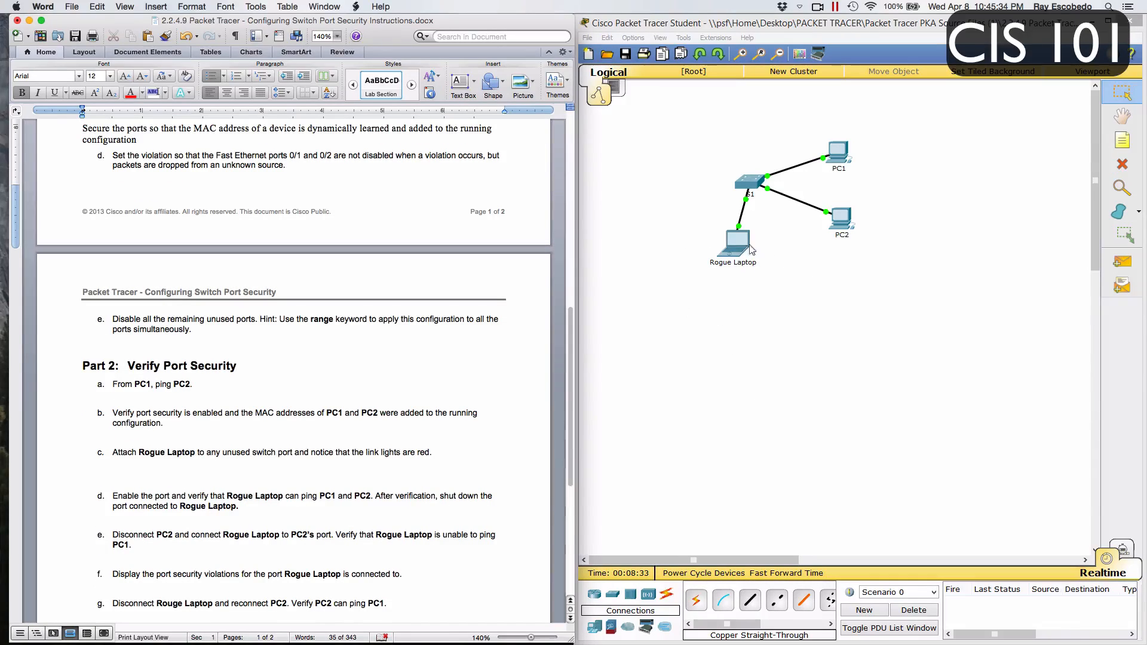
{"action": "left_click", "coordinate": [742, 189]}
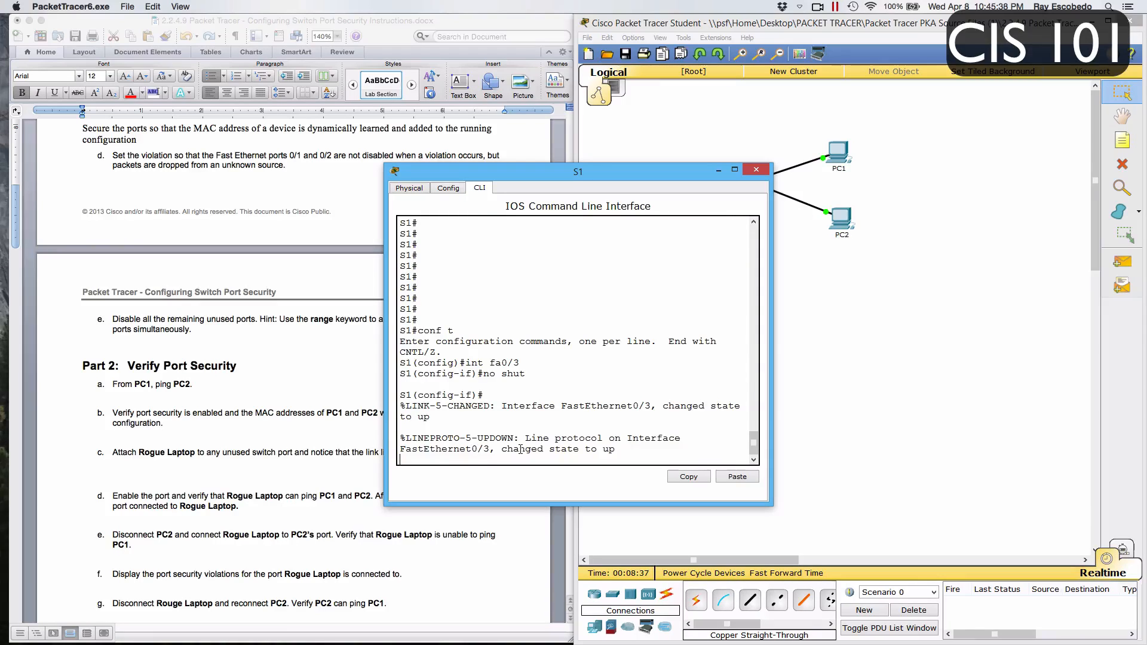
{"action": "key", "text": "Return"}
{"action": "type", "text": "int"}
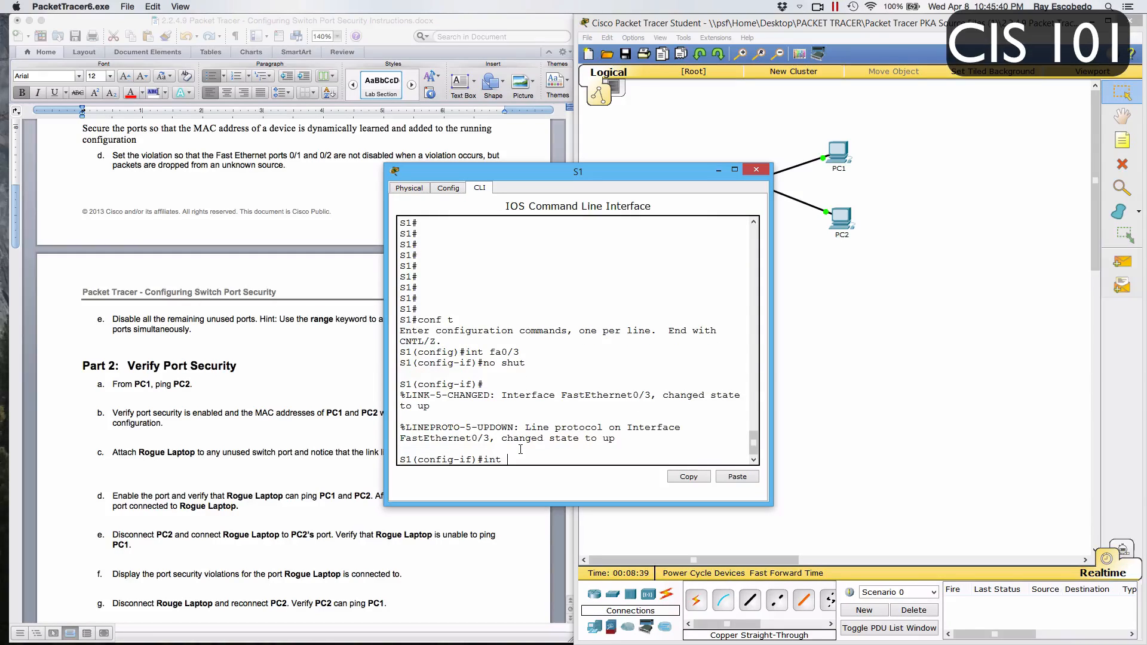
{"action": "key", "text": "Up"}
{"action": "key", "text": "Up"}
{"action": "key", "text": "Return"}
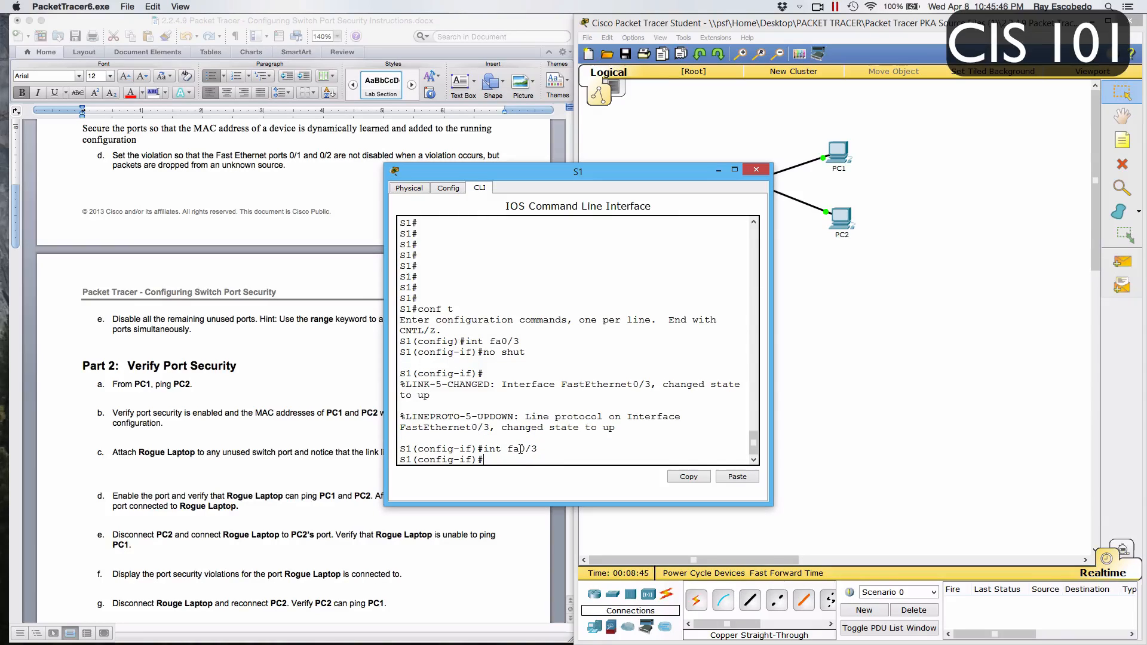
{"action": "type", "text": "shut"}
{"action": "key", "text": "Return"}
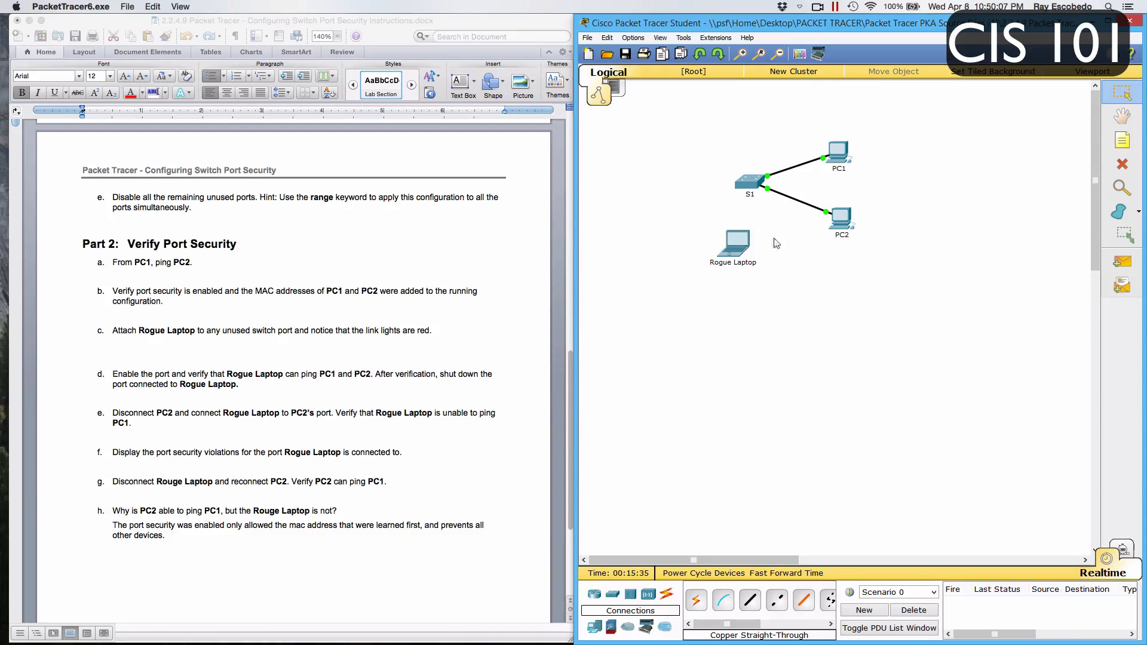
Ping PC1 at 10.10.10.10 from PC2's Command Prompt, close PC2's window and review the remaining lab questions
{"action": "left_click", "coordinate": [836, 220]}
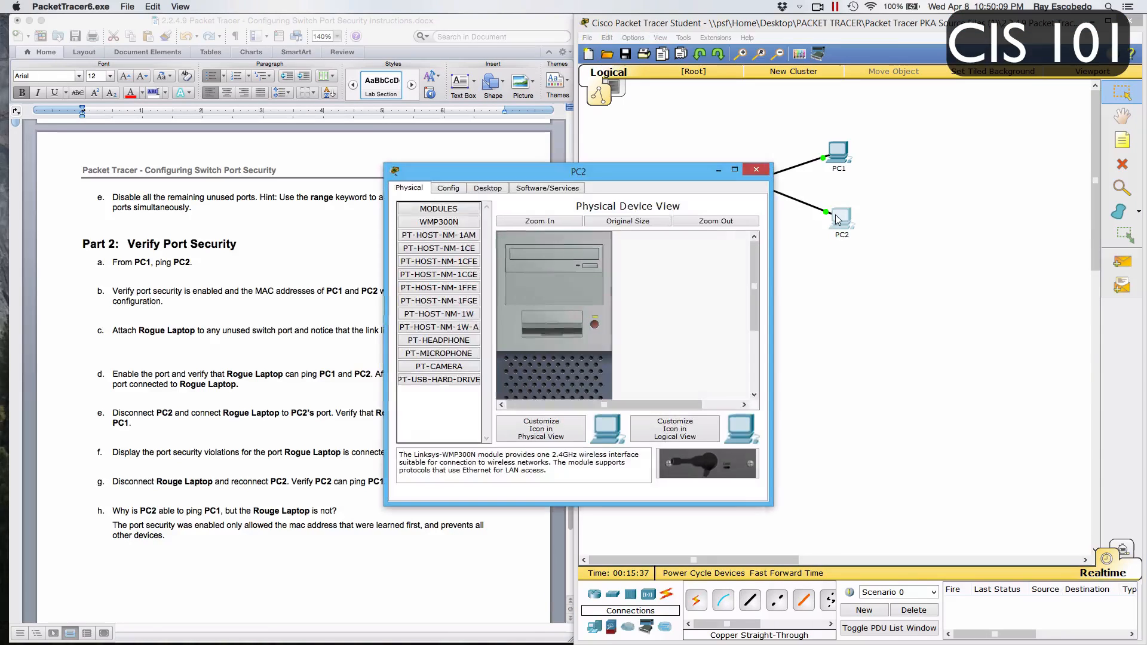
{"action": "left_click", "coordinate": [501, 189]}
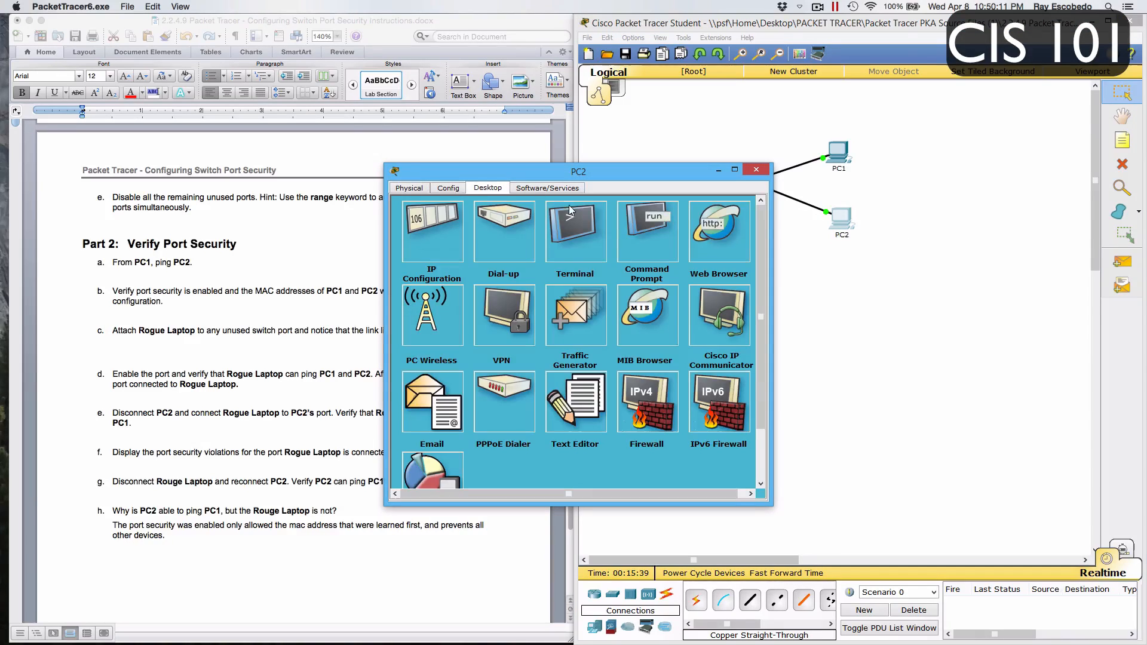
{"action": "left_click", "coordinate": [625, 231]}
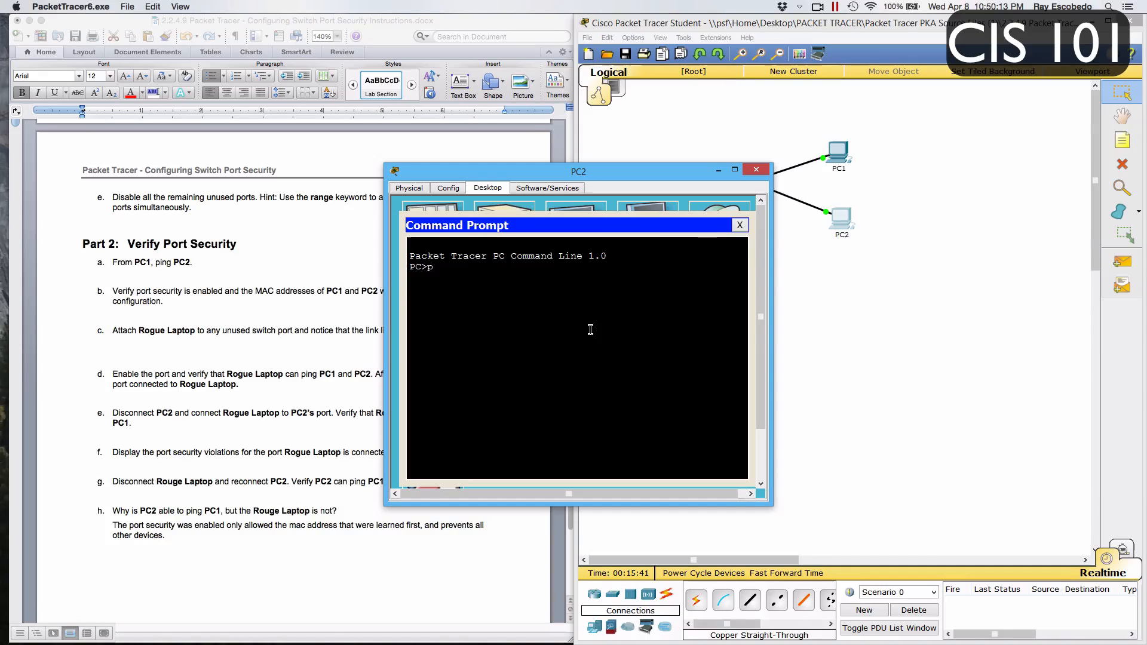
{"action": "type", "text": "ping 10.10.10.10"}
{"action": "key", "text": "Return"}
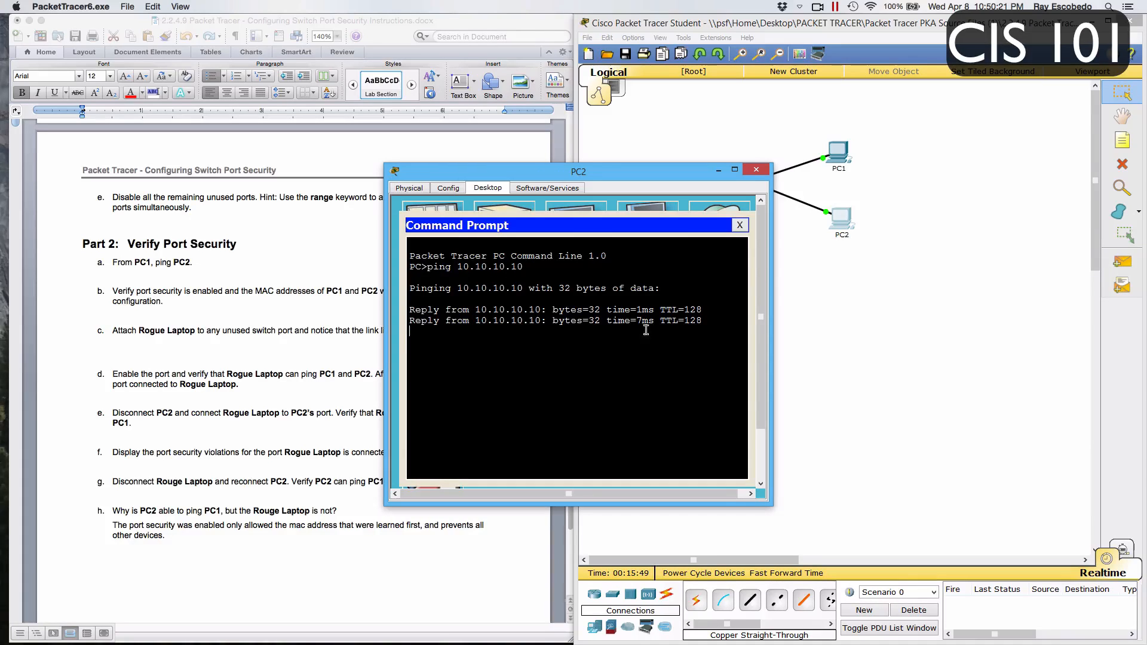
{"action": "left_click", "coordinate": [740, 226]}
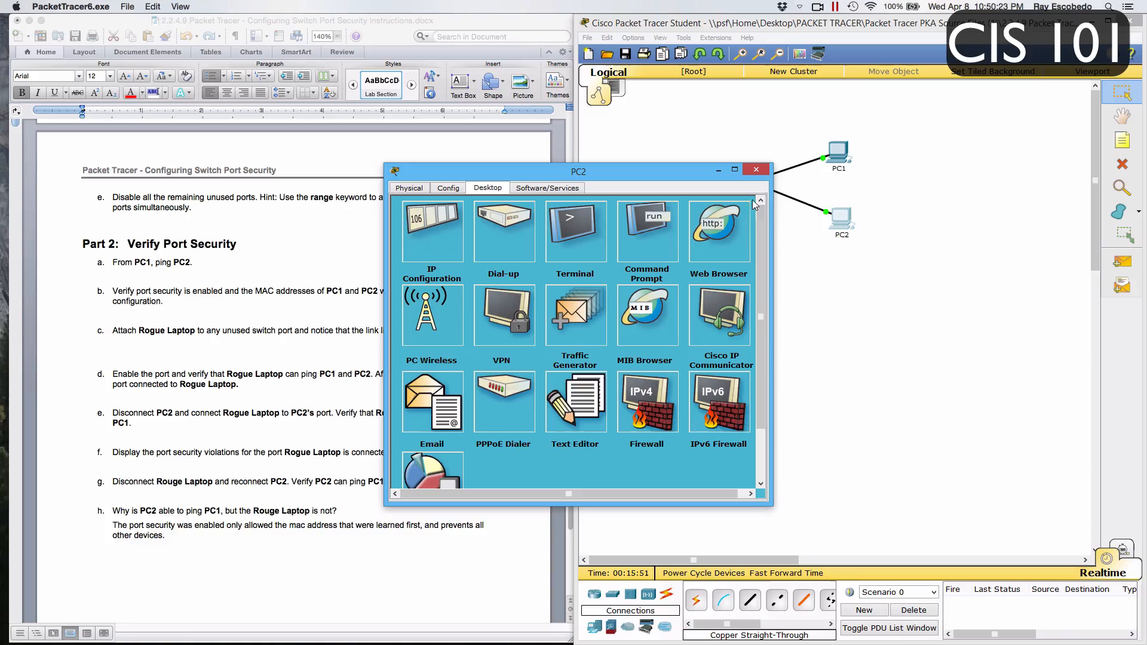
{"action": "left_click", "coordinate": [760, 169]}
{"action": "scroll", "coordinate": [170, 542], "scroll_direction": "down", "scroll_amount": 3}
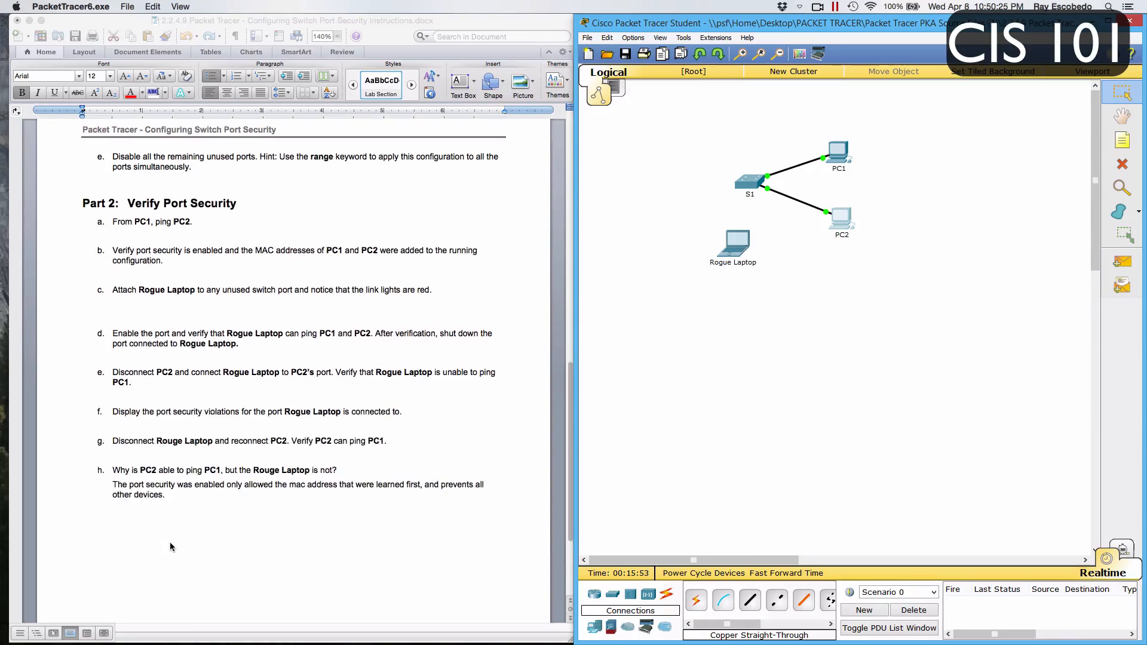